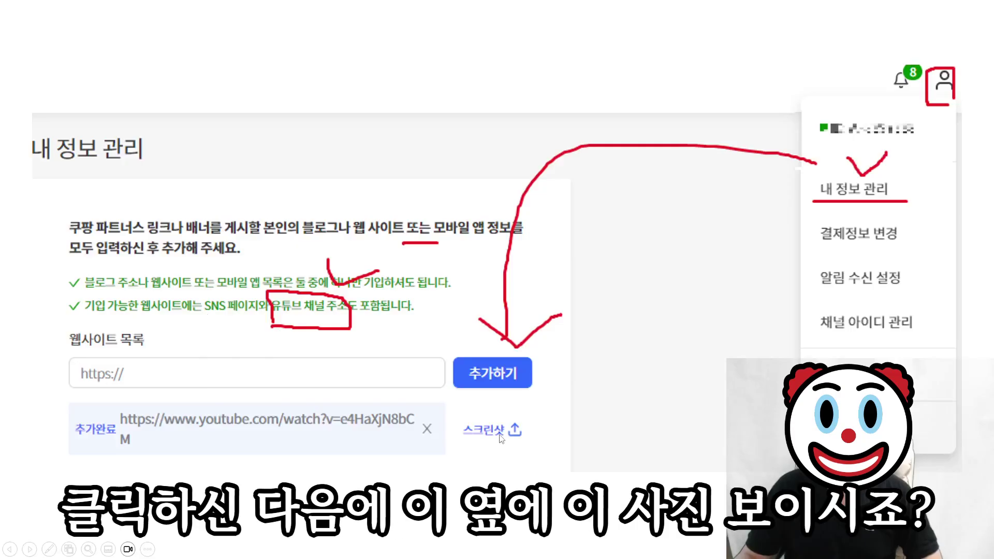
left_click(470, 408)
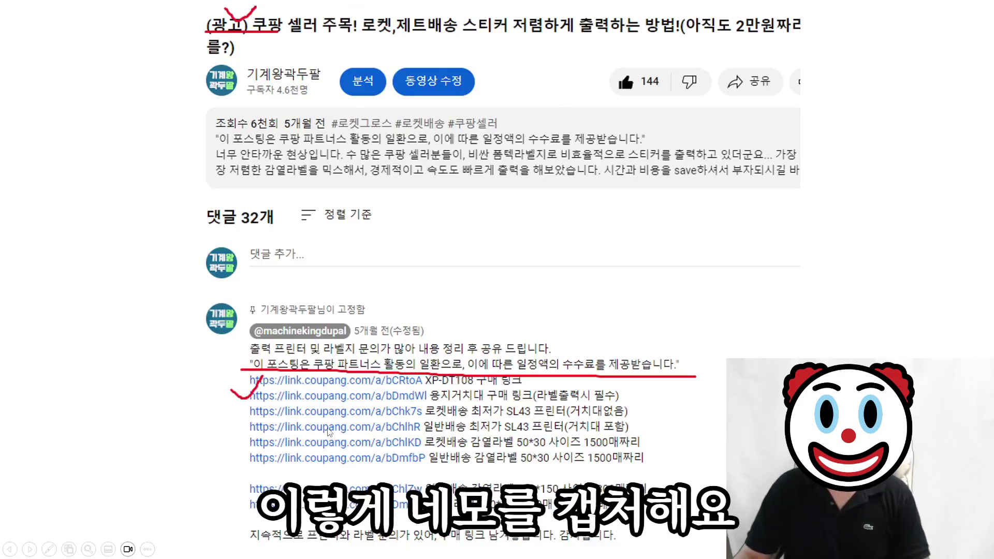
left_click(496, 283)
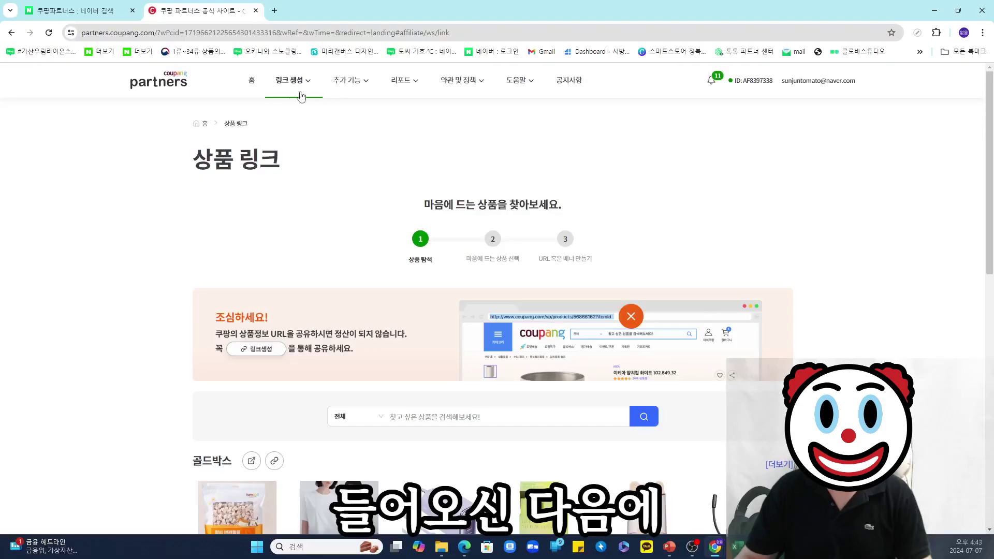
- Open the product link page (상품 링크) in Coupang Partners and search its products for "xp-dt108b"
mouse_move(288, 89)
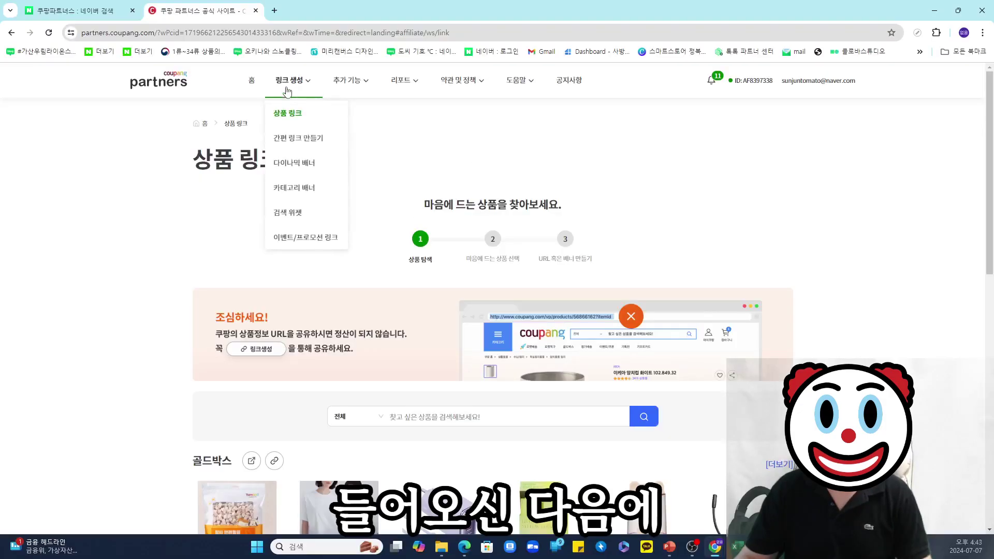
left_click(299, 122)
scroll(436, 267, "down", 3)
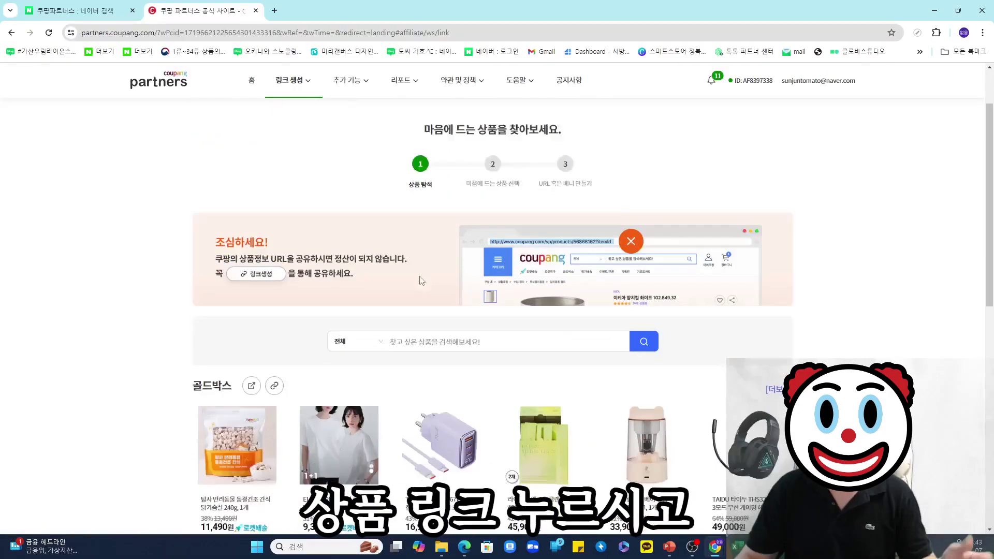
left_click(437, 266)
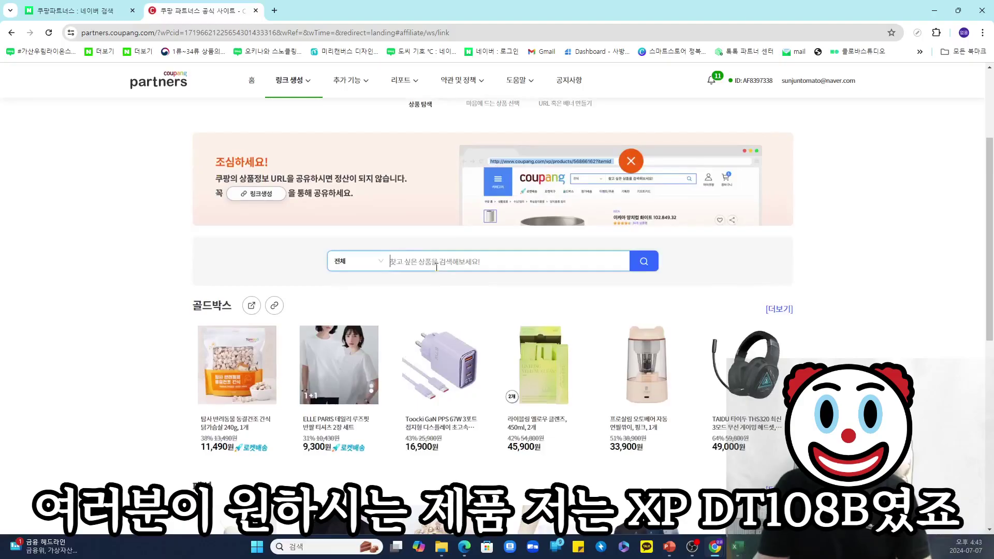
type("xp-dt108b")
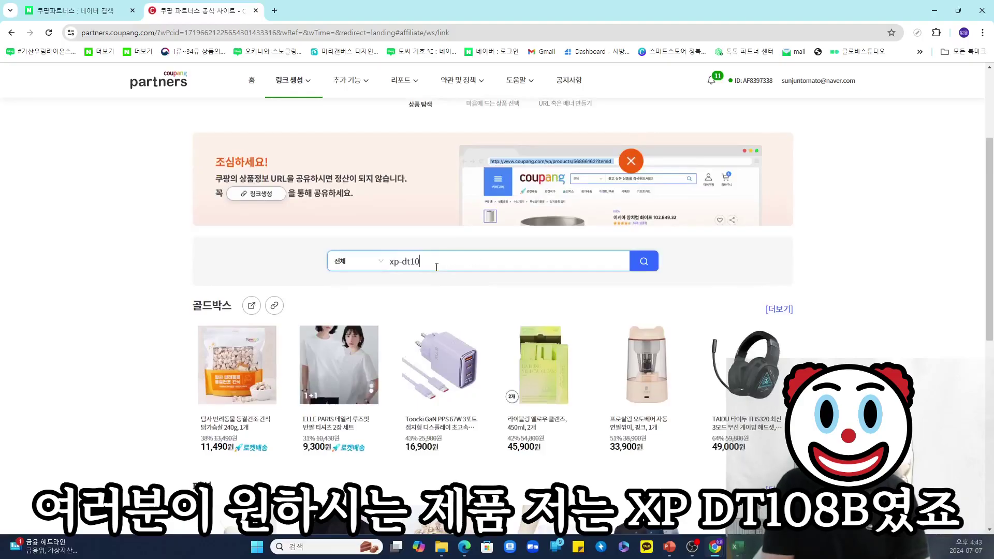
key("Return")
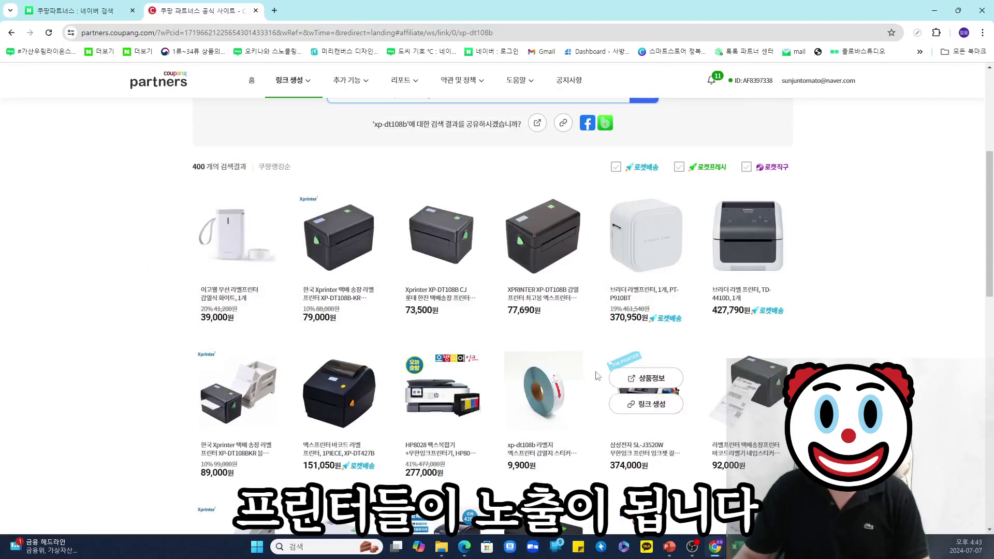
- Compare the prices and review counts on the product pages of the Xprinter XP-DT108B CJ and XP-DT108B-KR printers, closing both pages
mouse_move(440, 274)
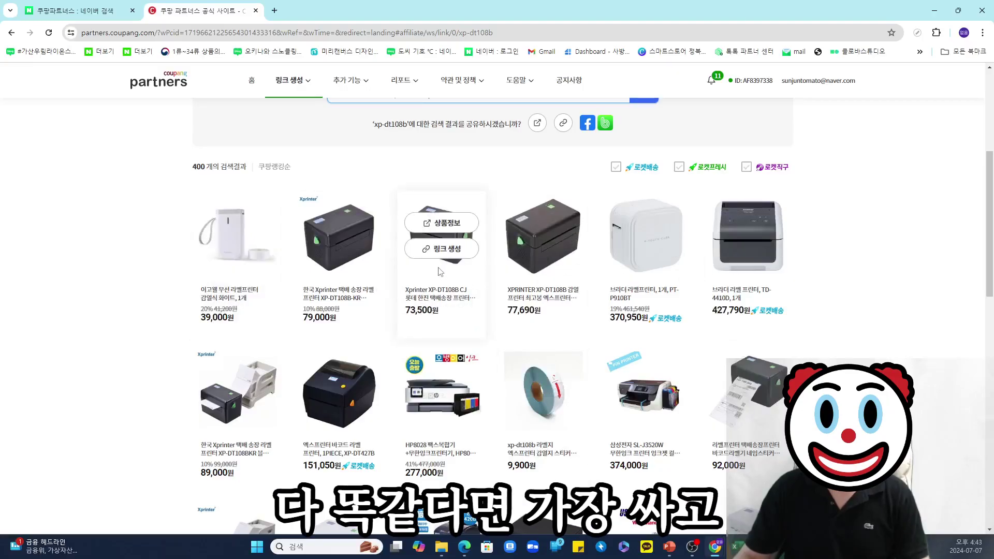
left_click(434, 226)
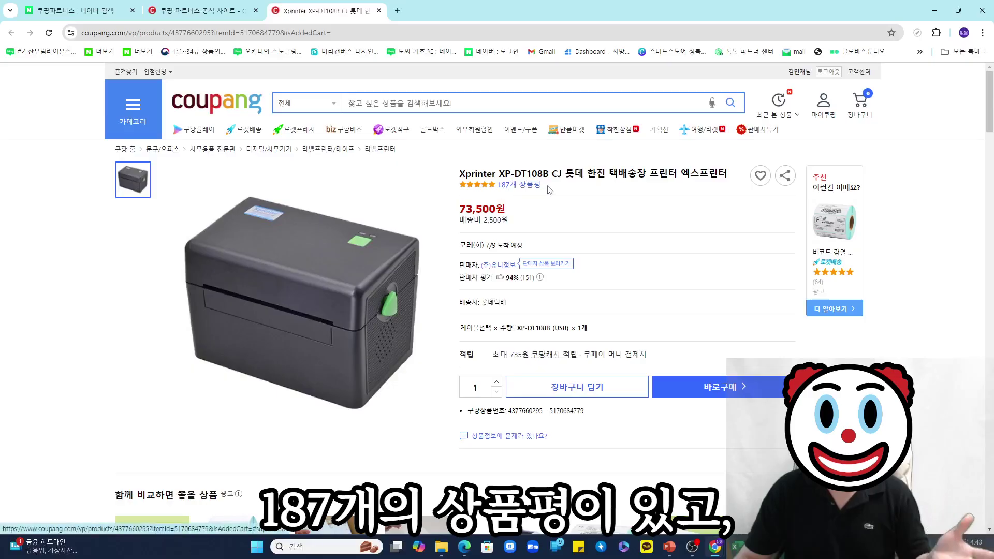
left_click(196, 11)
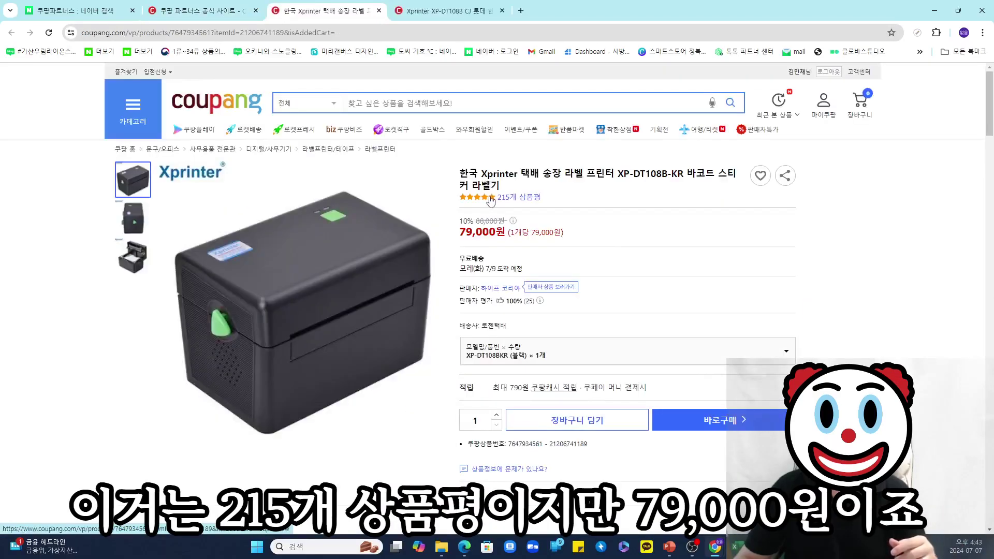
triple_click(489, 185)
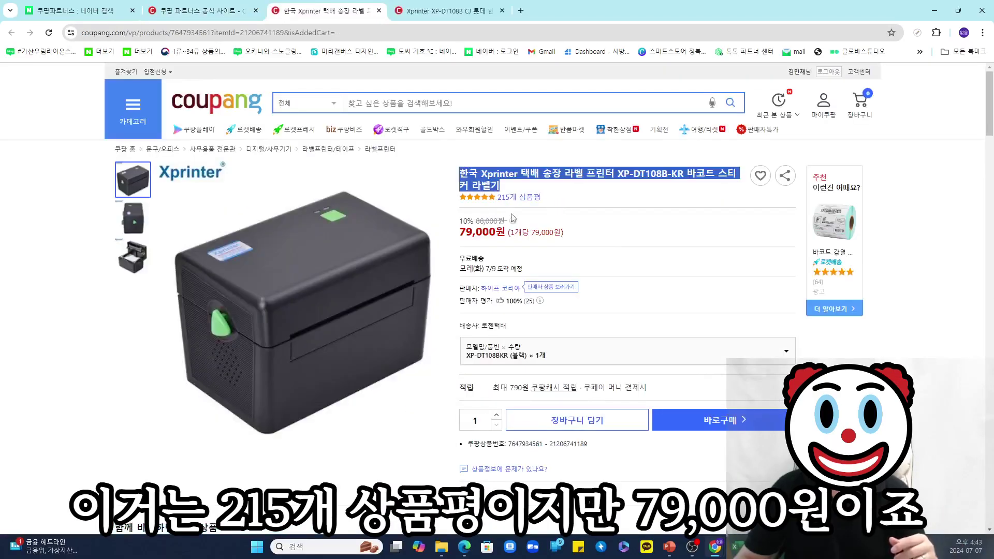
key("ctrl+w")
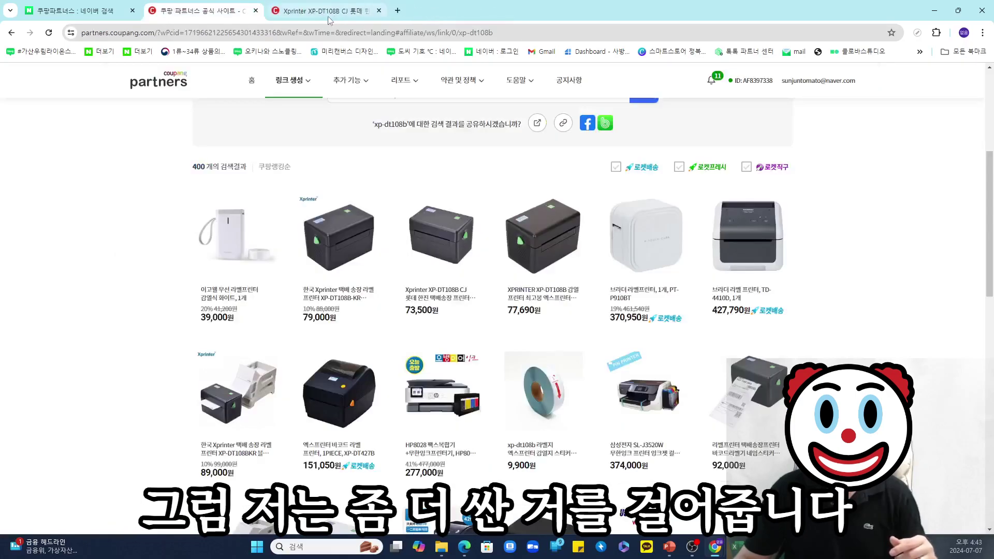
key("ctrl+Tab")
left_click(379, 10)
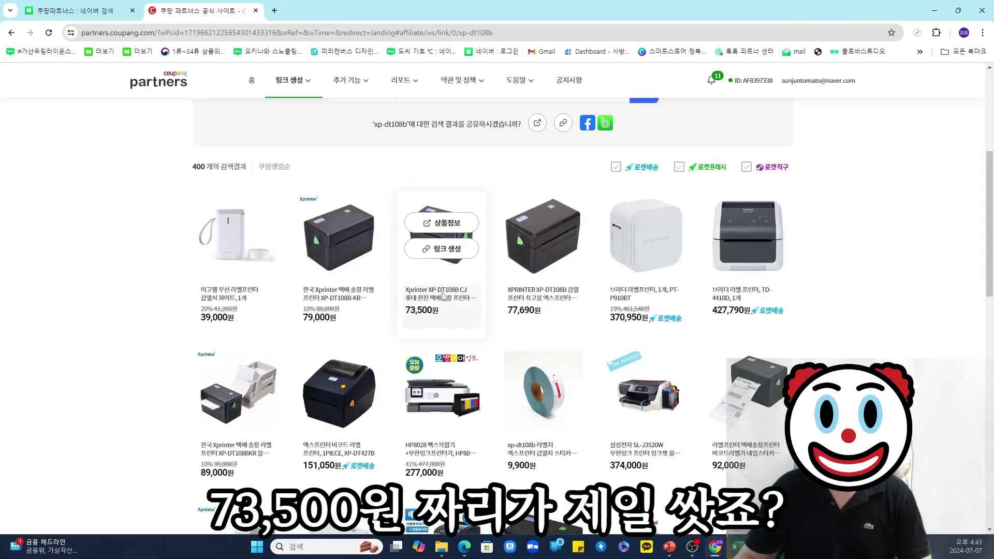
- Generate the partner link for the Xprinter XP-DT108B CJ 롯데 한진 printer and copy its short URL
left_click(436, 253)
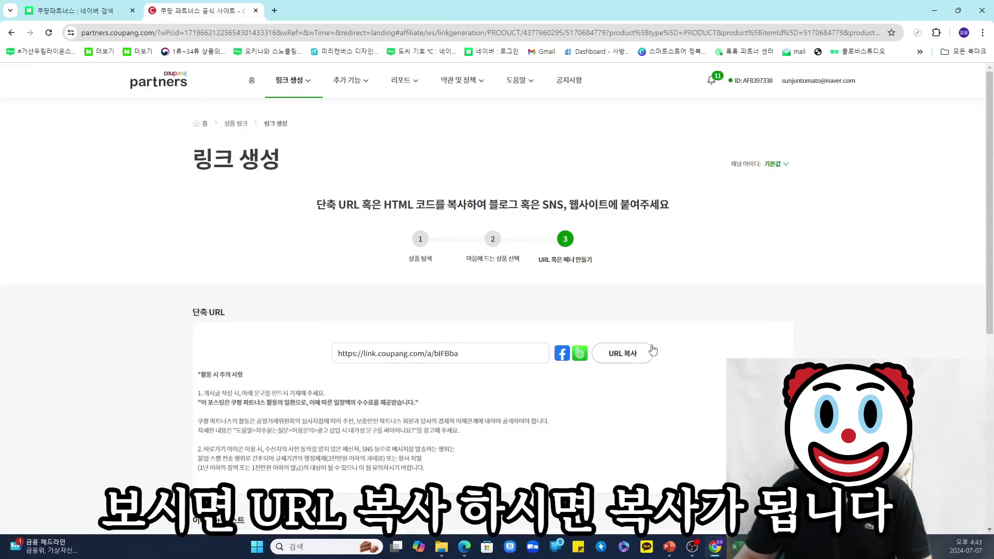
left_click(640, 359)
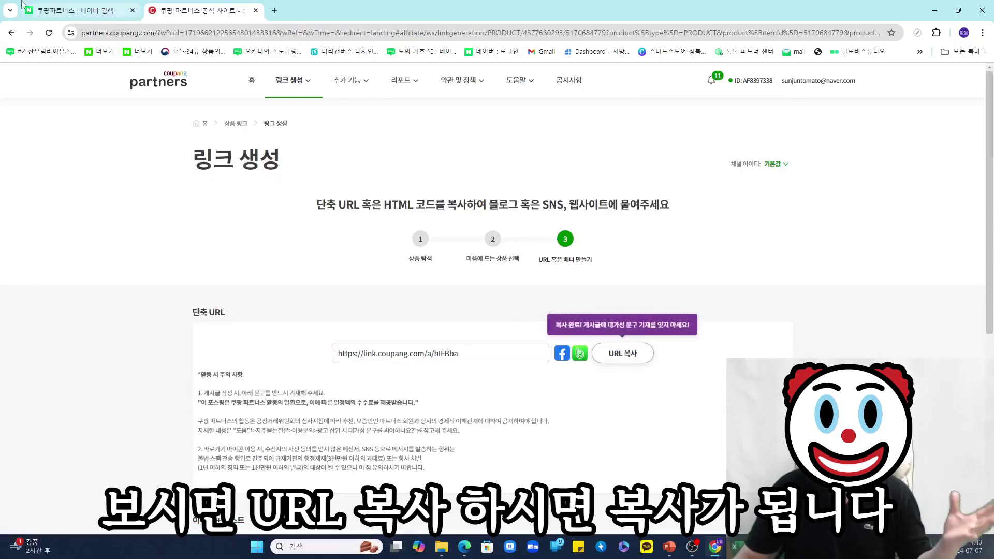
left_click_drag(77, 11, 103, 81)
type("https://link.coupang.com/a/bIF3ba")
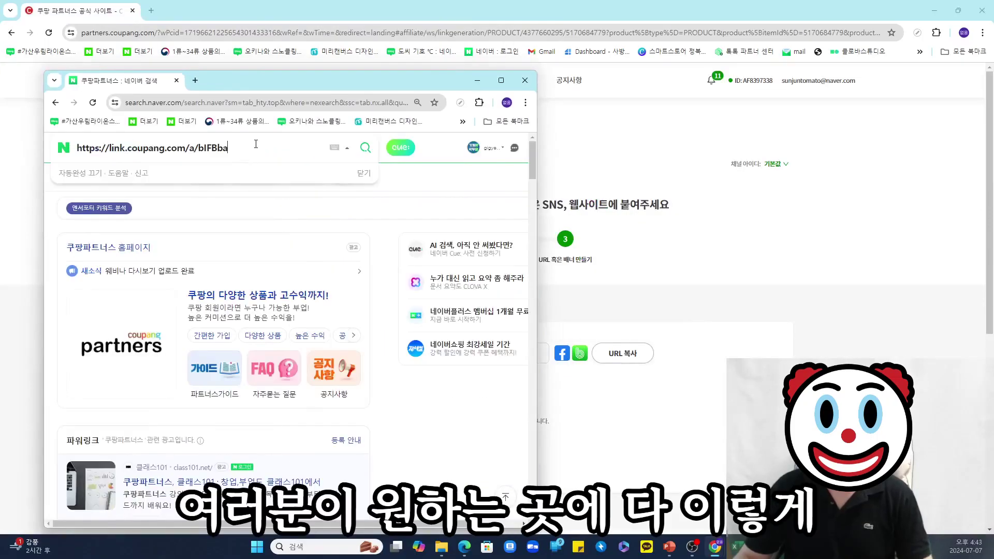
left_click_drag(66, 151, 212, 151)
left_click(365, 147)
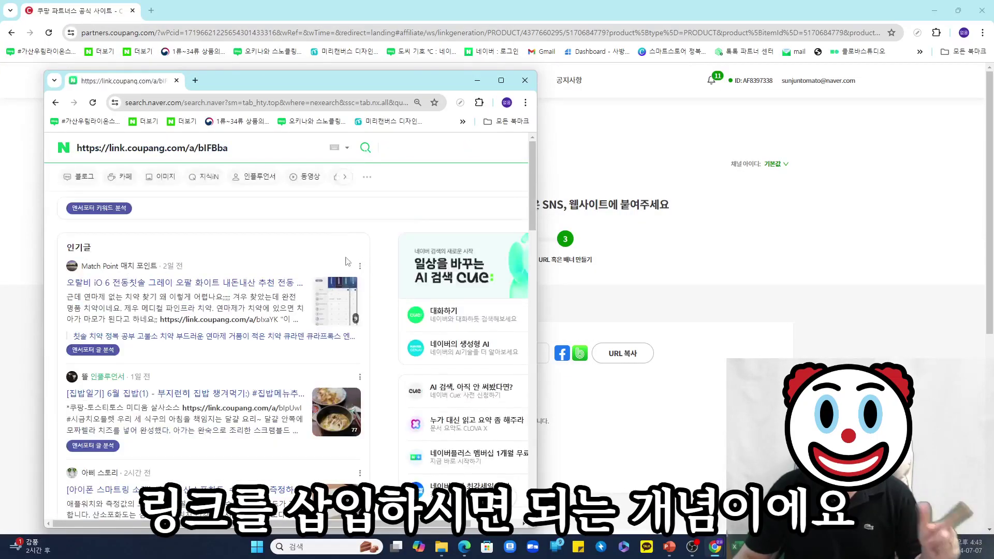
left_click(478, 81)
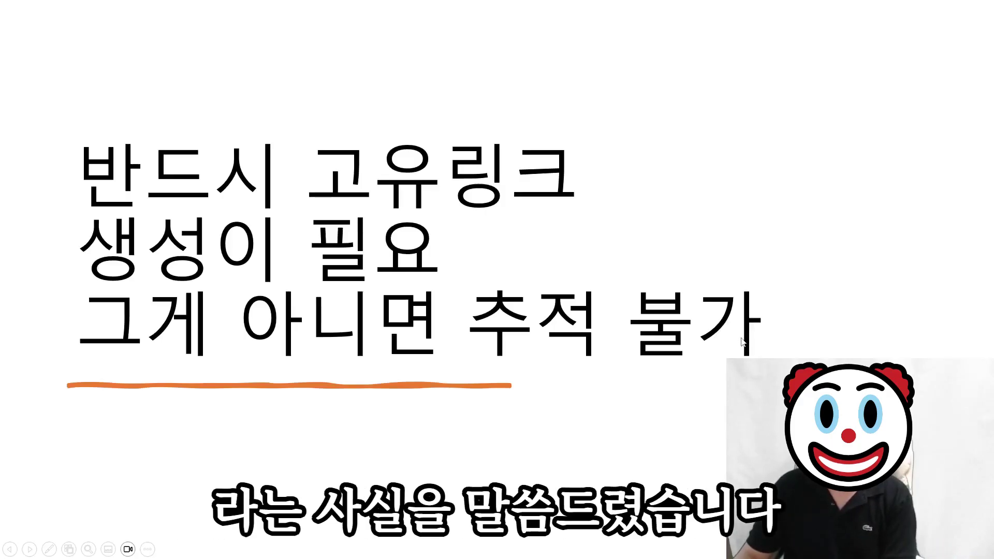
left_click(459, 318)
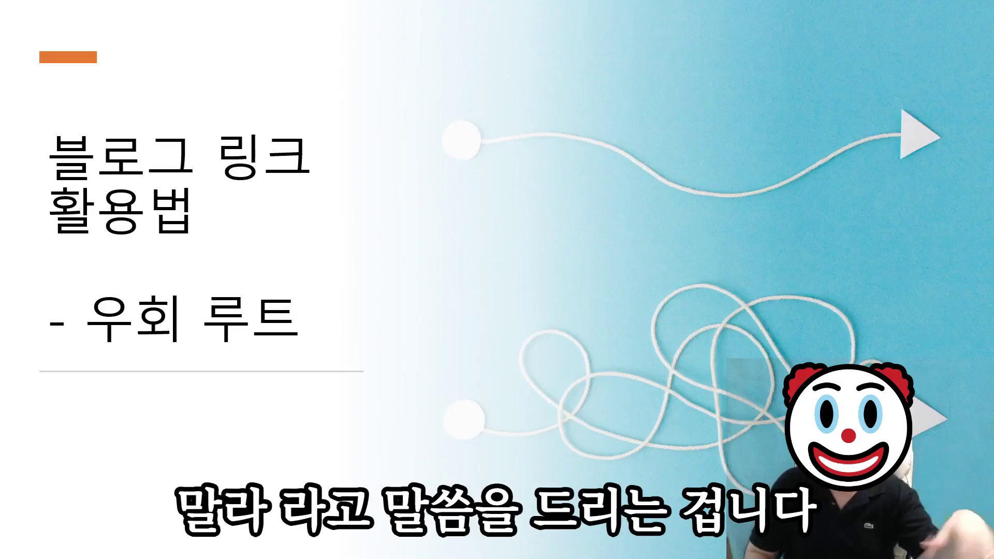
key("Right")
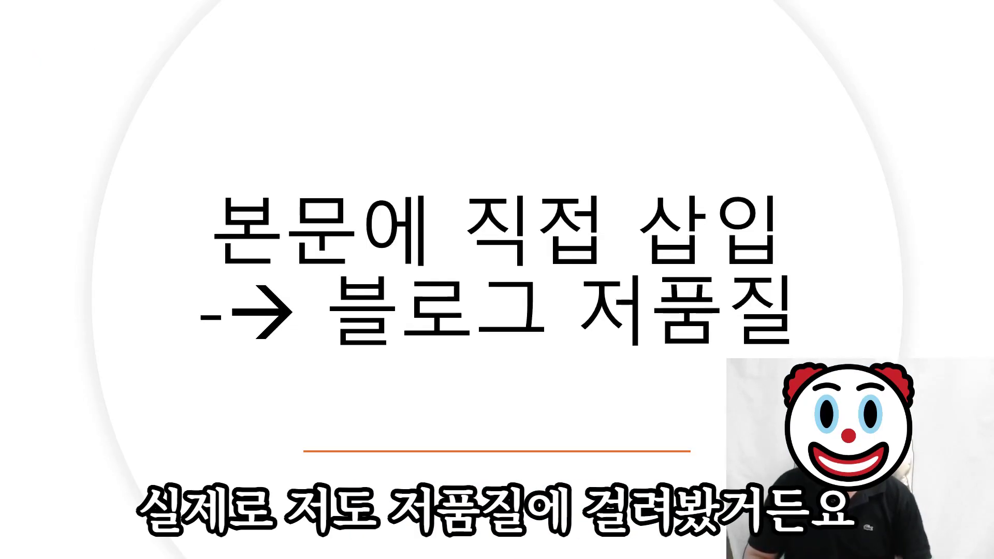
key("Right")
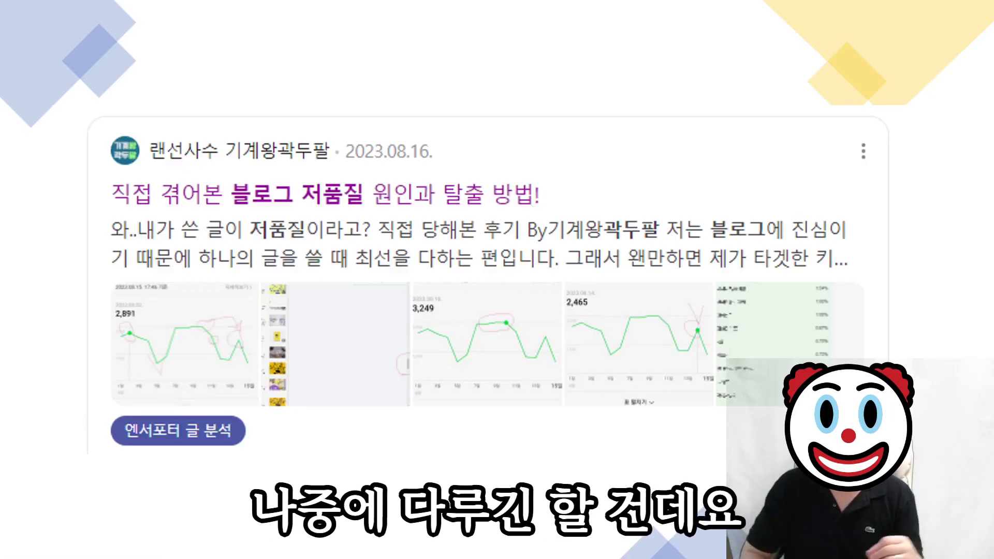
key("Right")
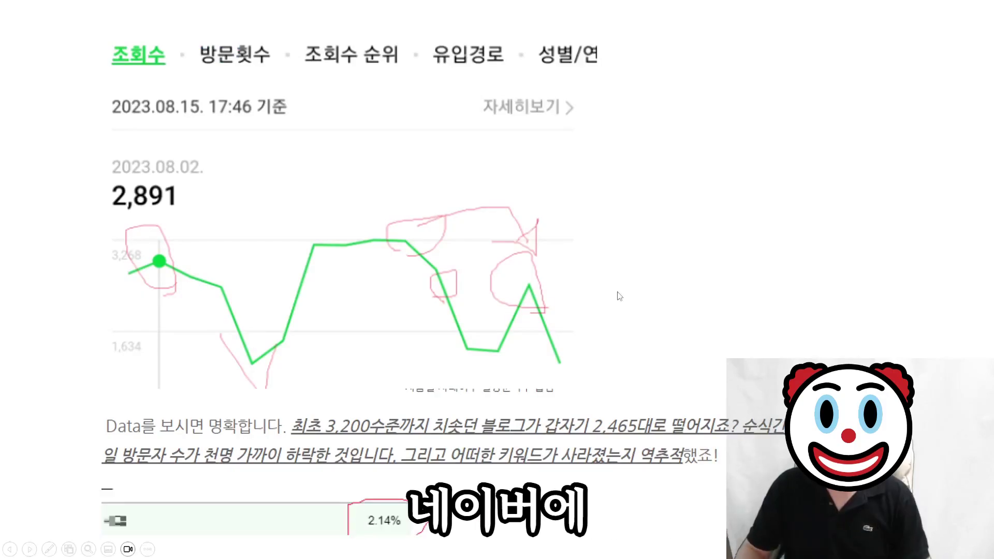
key("Right")
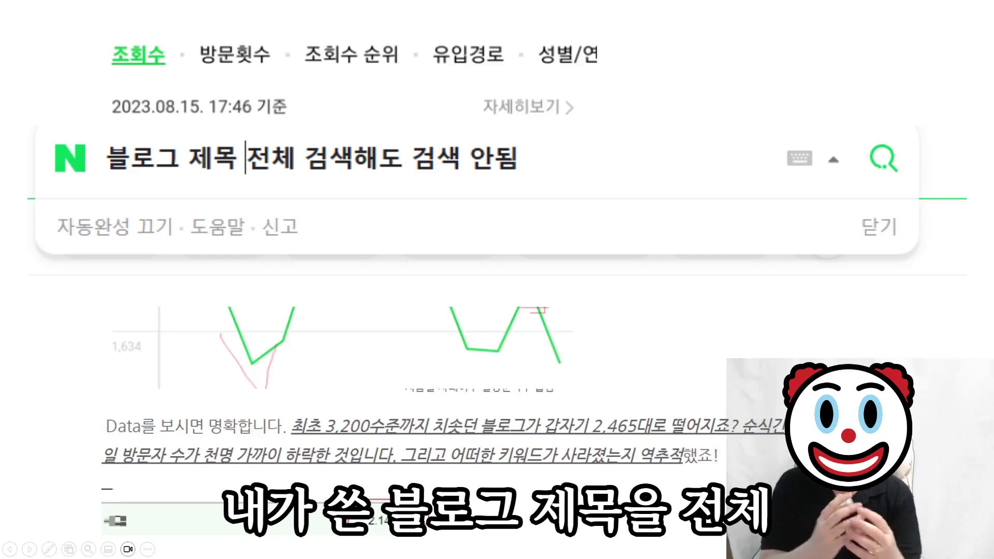
key("Right")
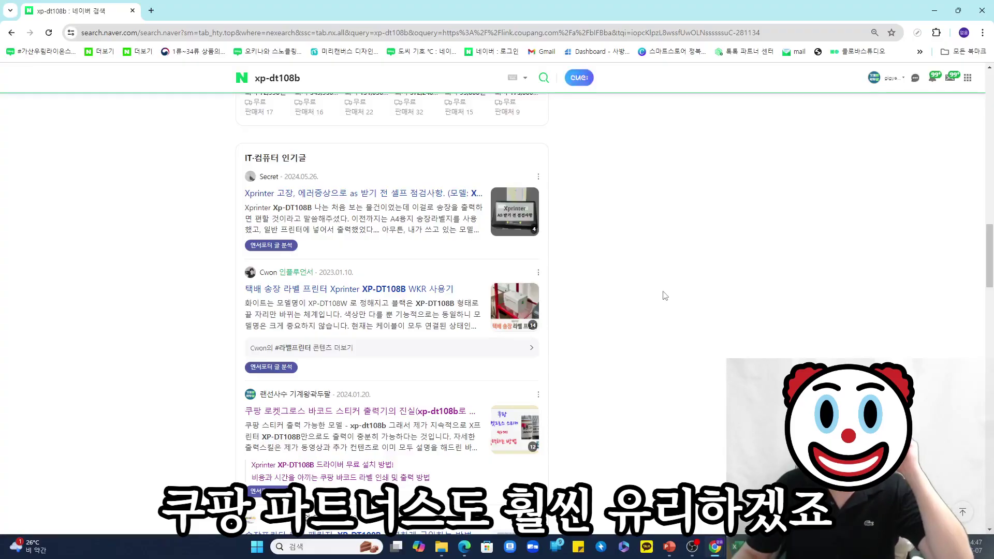
- Open the blog post 쿠팡 로켓그로스 바코드 스티커 출력기의 진실 from the xp-dt108b results and examine the Coupang links in its comment
scroll(665, 296, "up", 1)
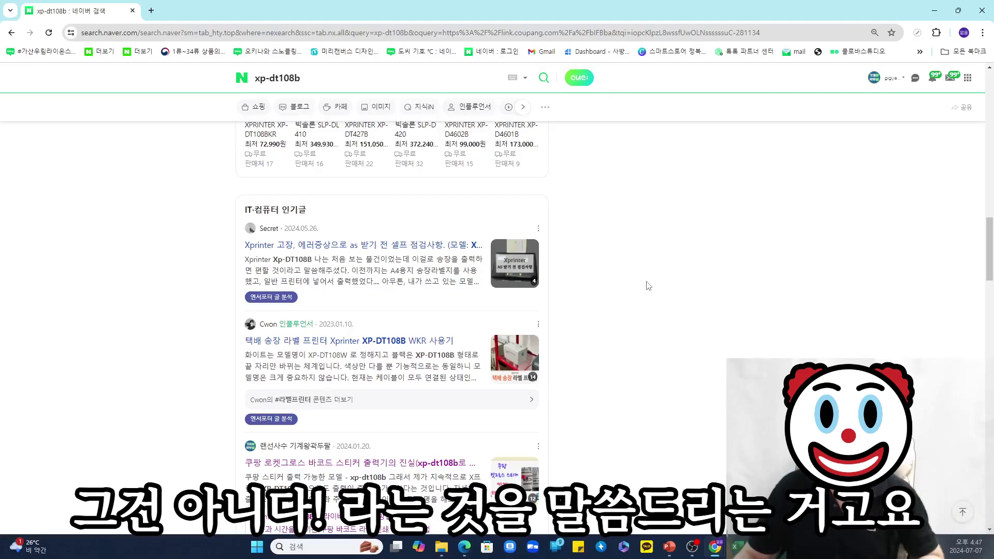
scroll(648, 286, "down", 3)
left_click(391, 316)
scroll(549, 331, "down", 10)
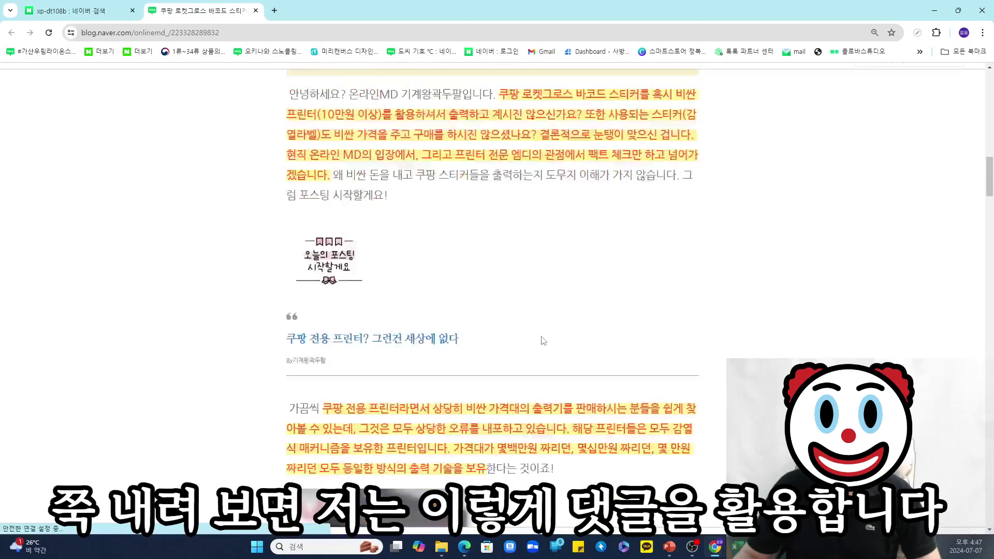
scroll(543, 340, "down", 5)
scroll(466, 311, "down", 20)
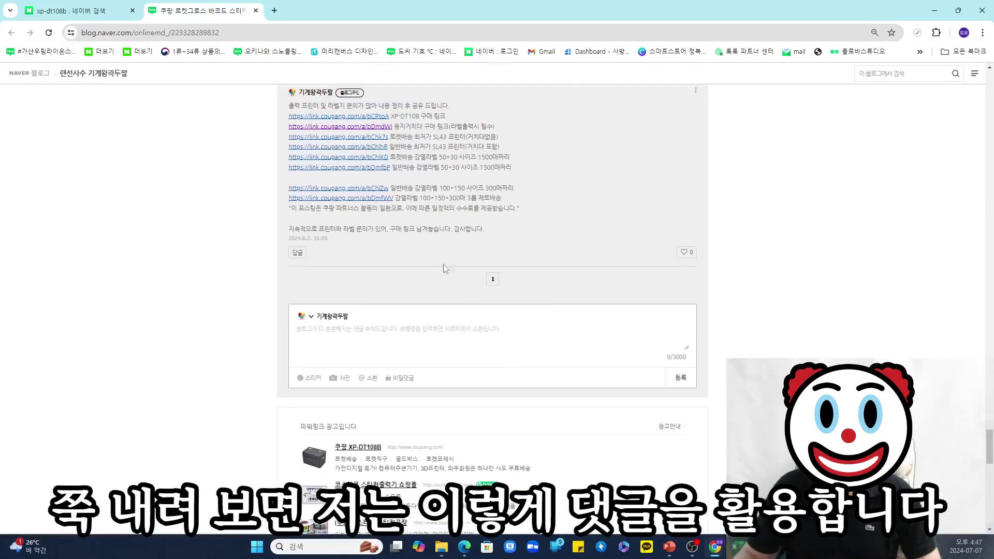
scroll(443, 264, "up", 2)
left_click_drag(289, 184, 566, 262)
- Open the blog post on free Xprinter XP-DT108B driver installation and examine the Coupang links in its comment
left_click(509, 313)
left_click(568, 261)
key("ctrl+shift+t")
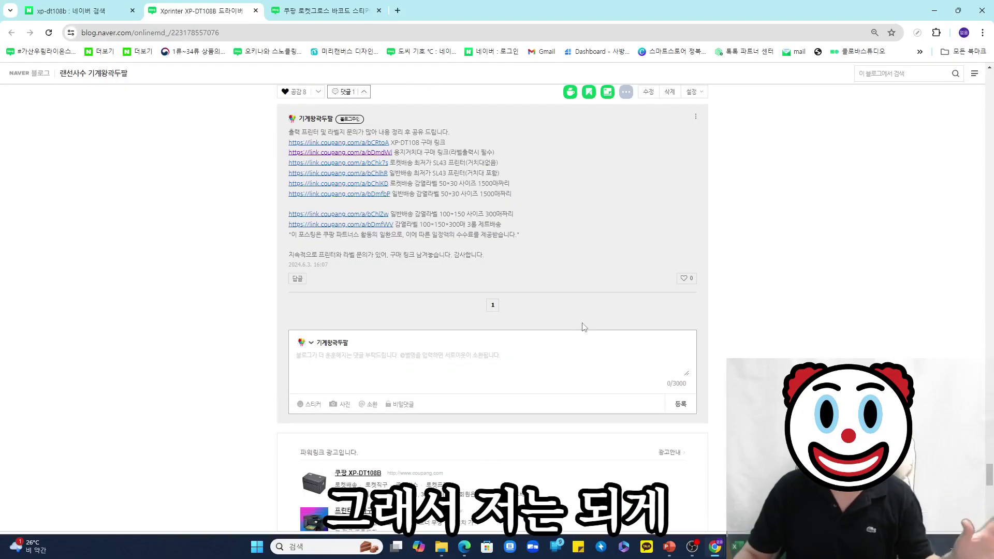
scroll(481, 283, "up", 5)
scroll(480, 283, "down", 4)
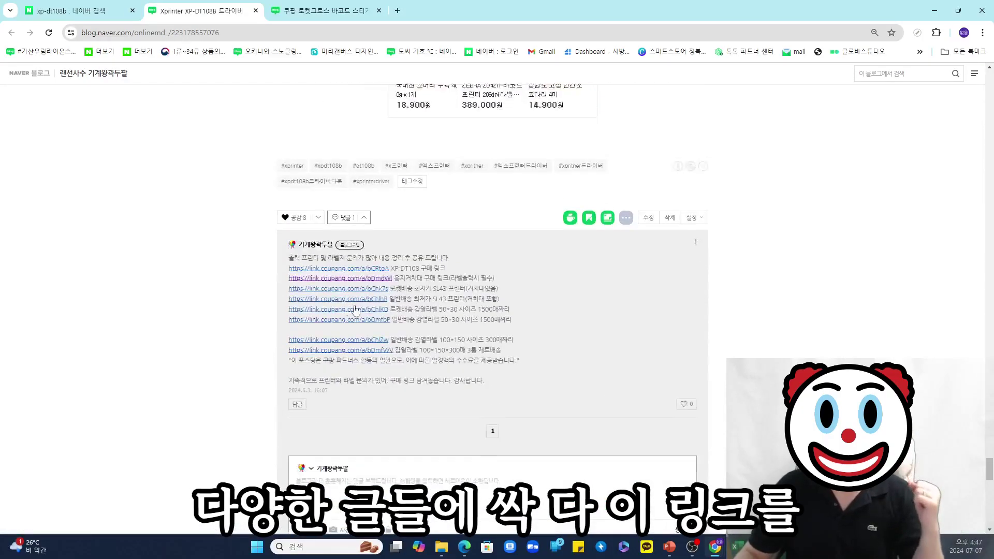
left_click_drag(289, 239, 510, 335)
- Return to the xp-dt108b search results, open the post 비용과 시간을 아끼는 쿠팡 바코드 라벨 인쇄 및 출력 방법, and look through to its comment area
key("ctrl+1")
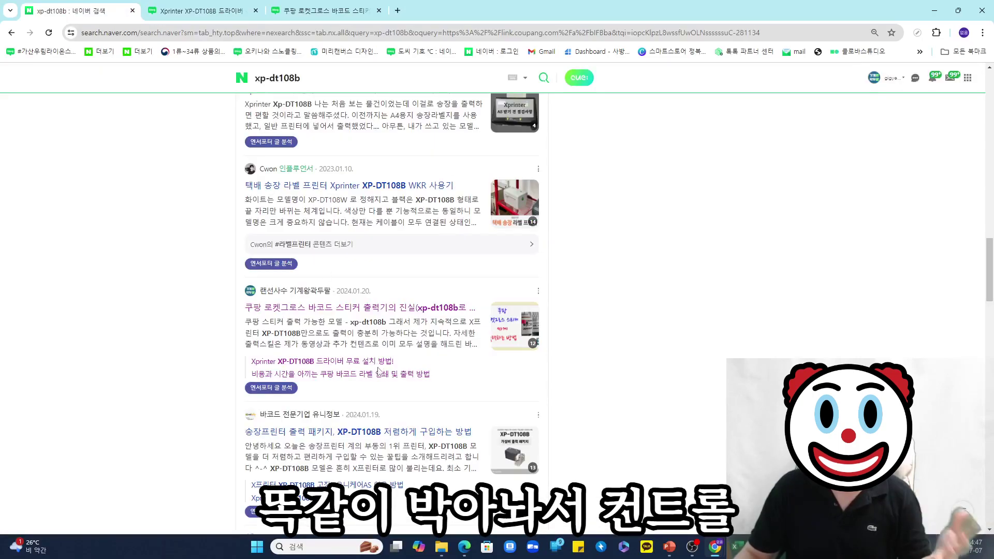
left_click(362, 374)
scroll(489, 391, "down", 5)
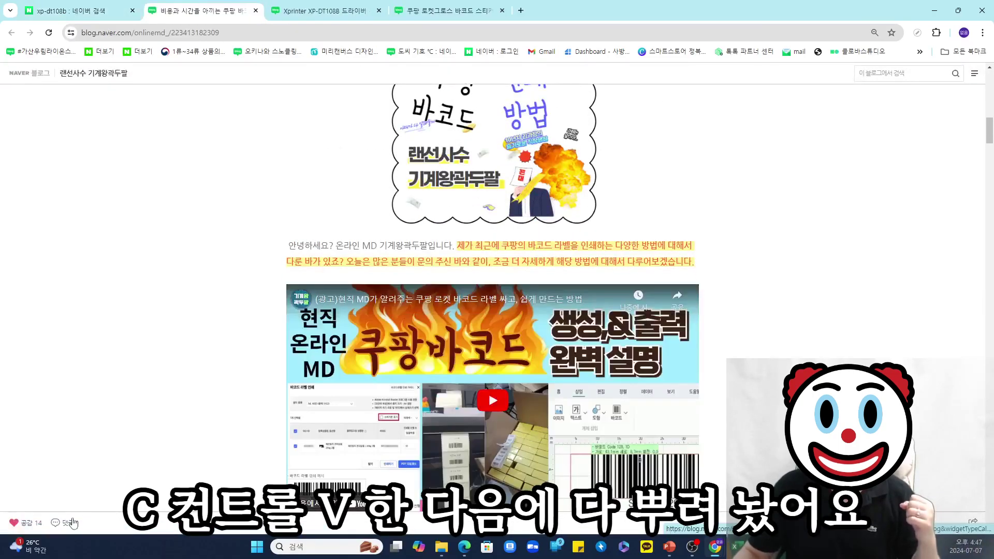
scroll(466, 287, "down", 15)
scroll(467, 289, "up", 3)
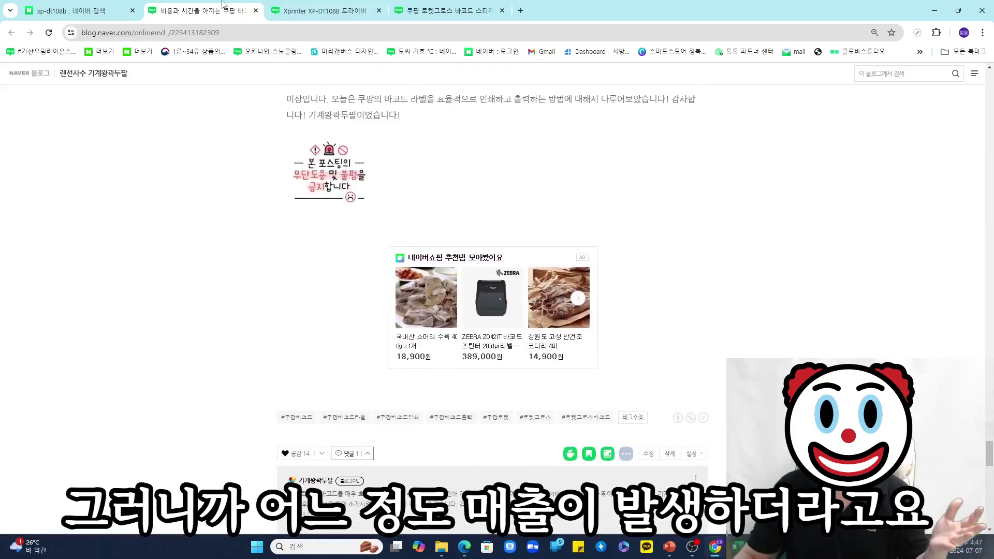
- Copy the full comment with the Coupang purchase links from the Xprinter XP-DT108B driver post
left_click(35, 6)
left_click(324, 9)
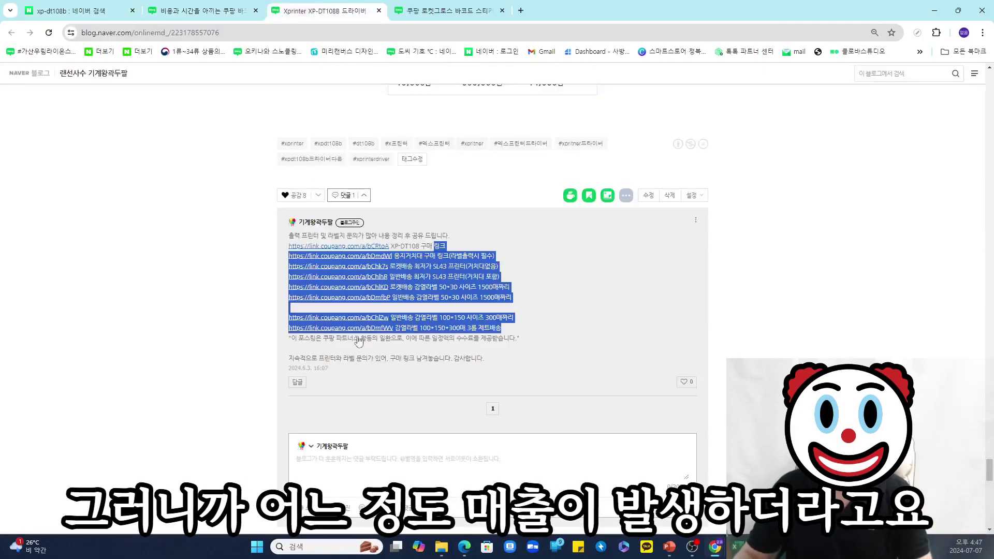
left_click(318, 230)
left_click_drag(288, 234, 510, 357)
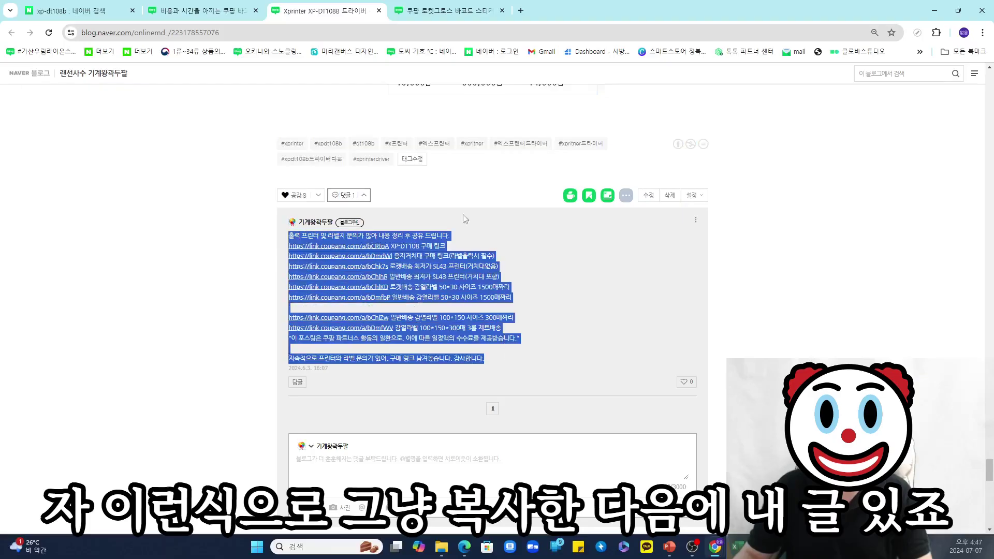
- Post the copied Coupang link text as a new comment on the post 비용과 시간을 아끼는 쿠팡 바코드 라벨 인쇄 및 출력 방법
left_click(437, 11)
left_click(244, 8)
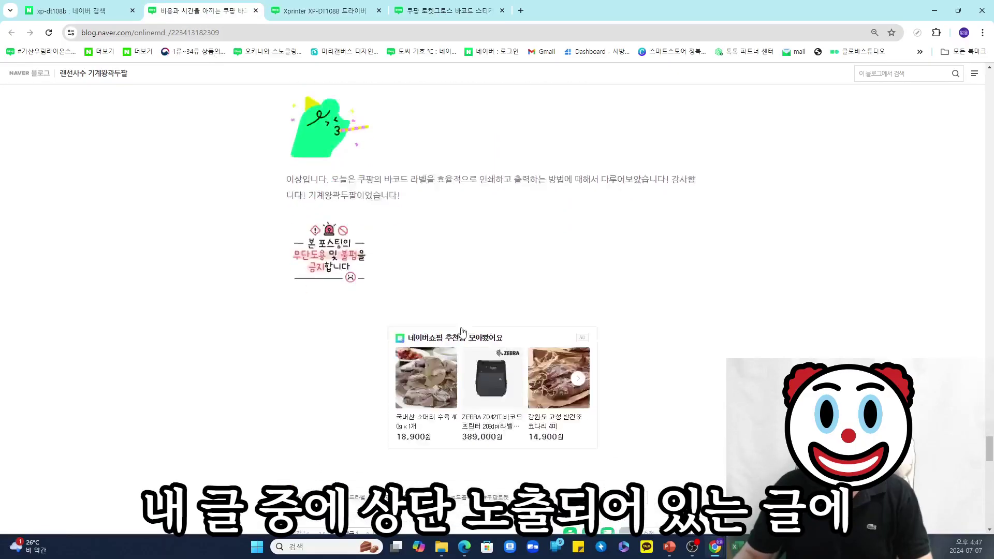
scroll(457, 425, "down", 4)
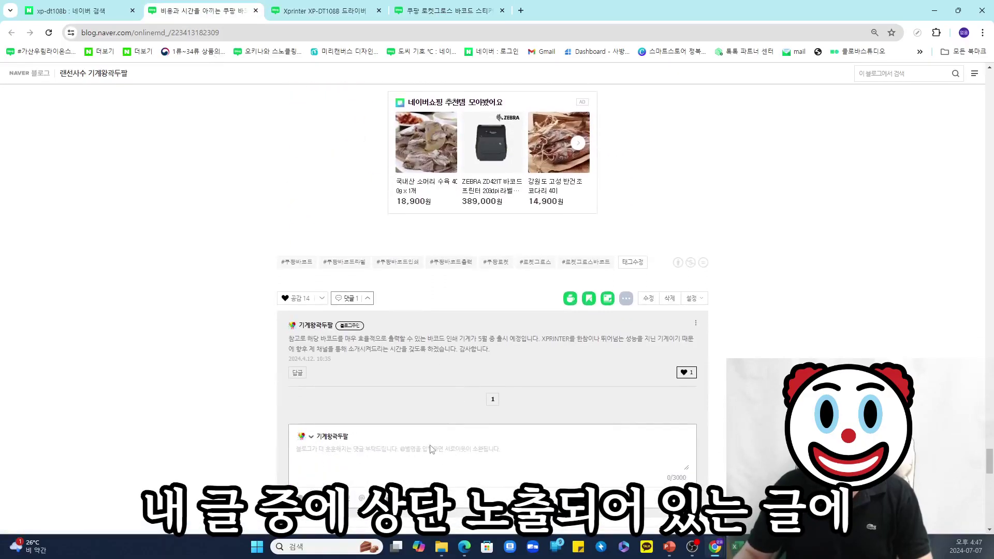
left_click(430, 449)
key("ctrl+v")
scroll(492, 362, "down", 2)
left_click(691, 410)
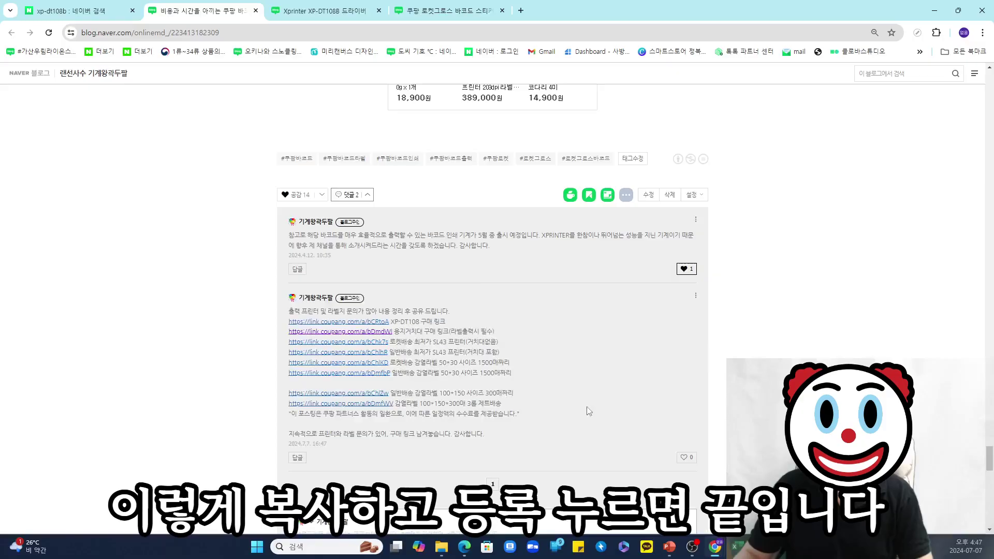
- Check the XP-DT108 purchase link in the new comment, and close the product page and the Xprinter driver post
left_click(337, 322)
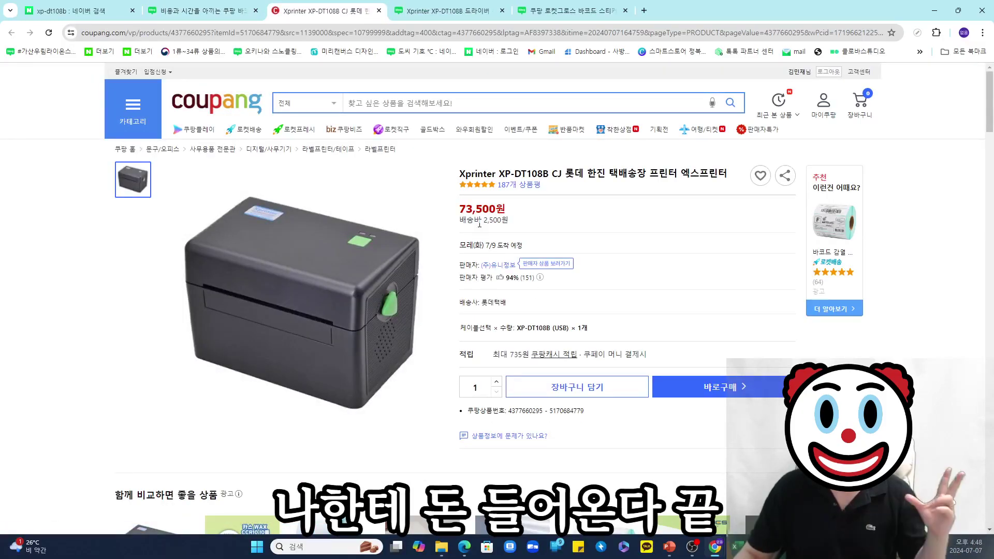
left_click(378, 11)
left_click(379, 11)
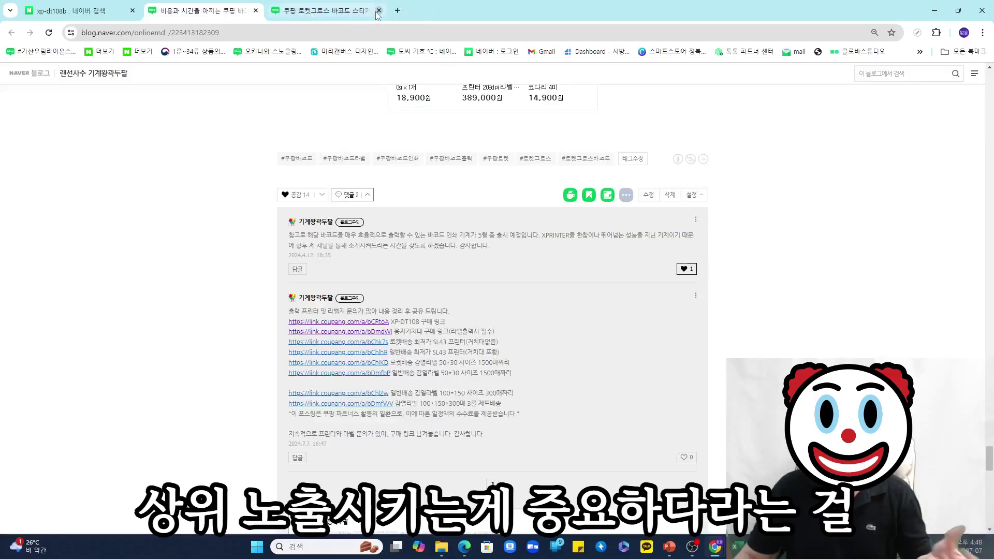
- Close the barcode label printing post and move the 쿠팡 로켓그로스 바코드 스티커 post into its own window
left_click(378, 11)
left_click(256, 11)
left_click_drag(373, 11, 284, 74)
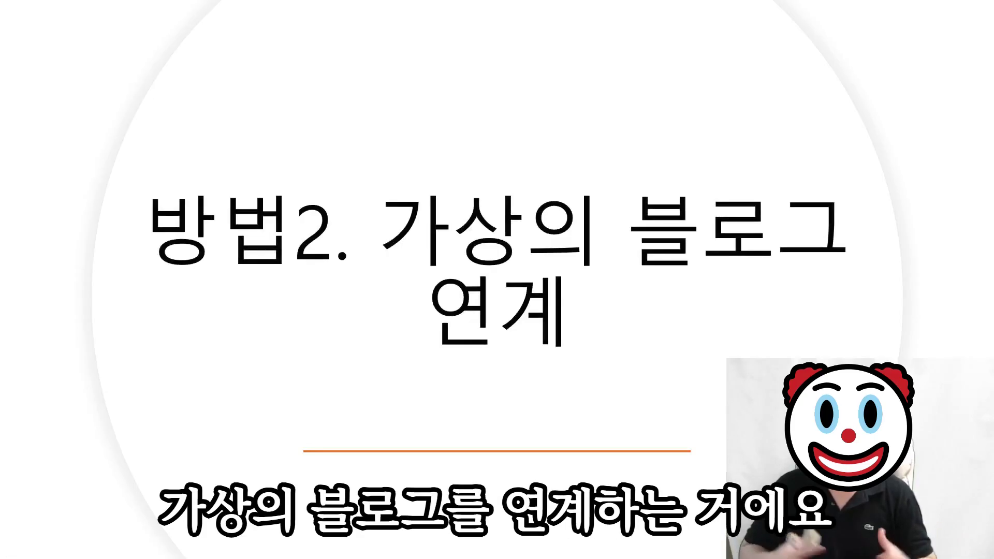
key("Right")
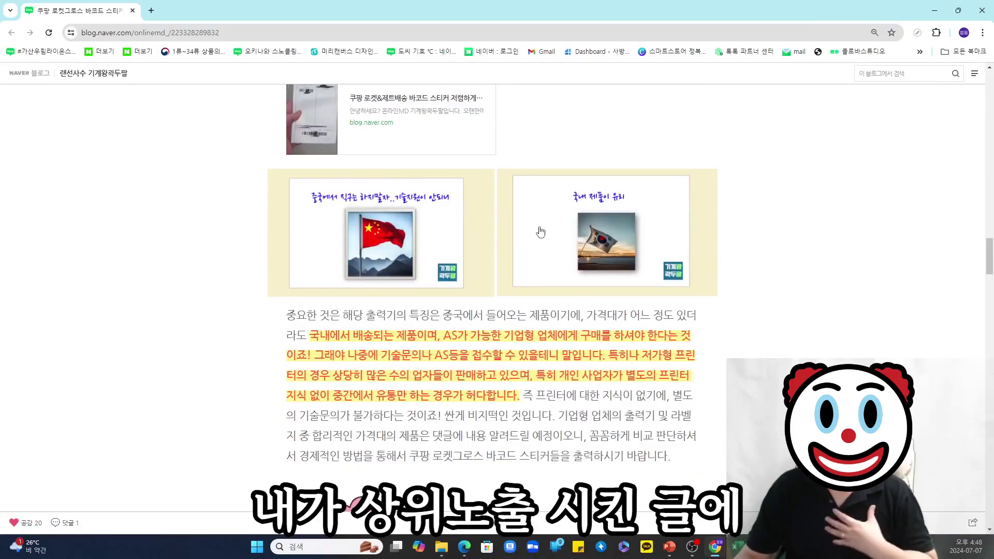
- Open the linked post 쿠팡 로켓&제트배송 바코드 스티커 저렴하게 출력하는 방법! from its preview card and examine its introduction
scroll(517, 223, "up", 1)
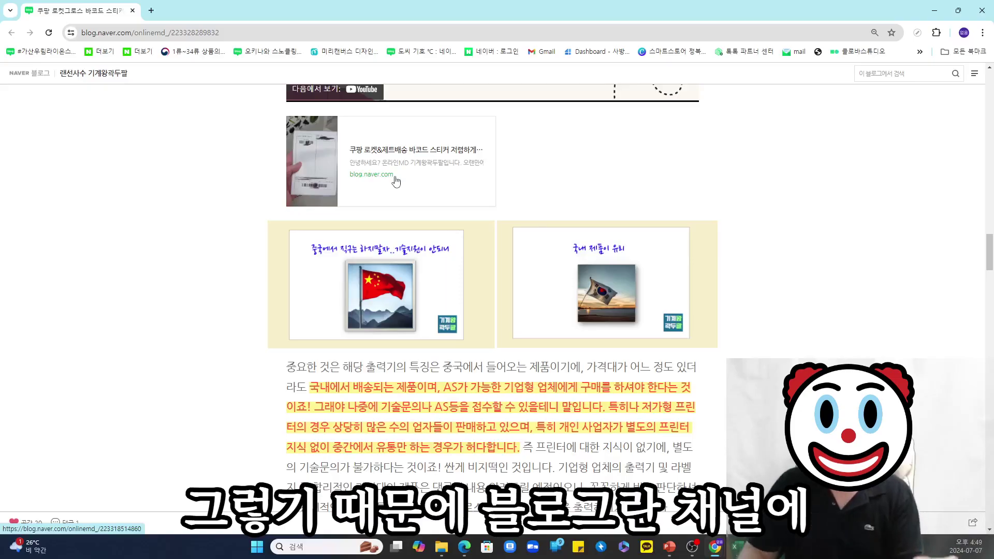
left_click(401, 184)
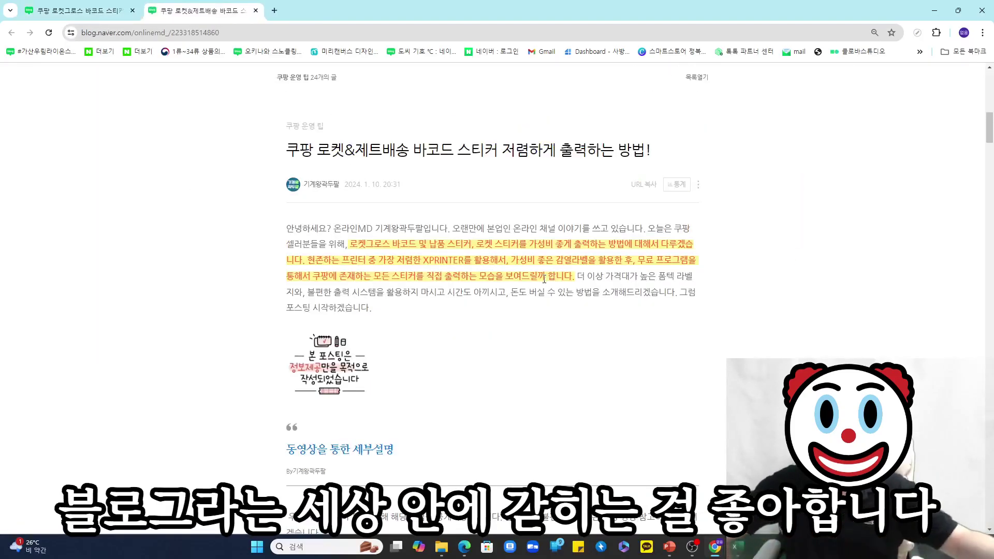
key("ctrl+shift+Tab")
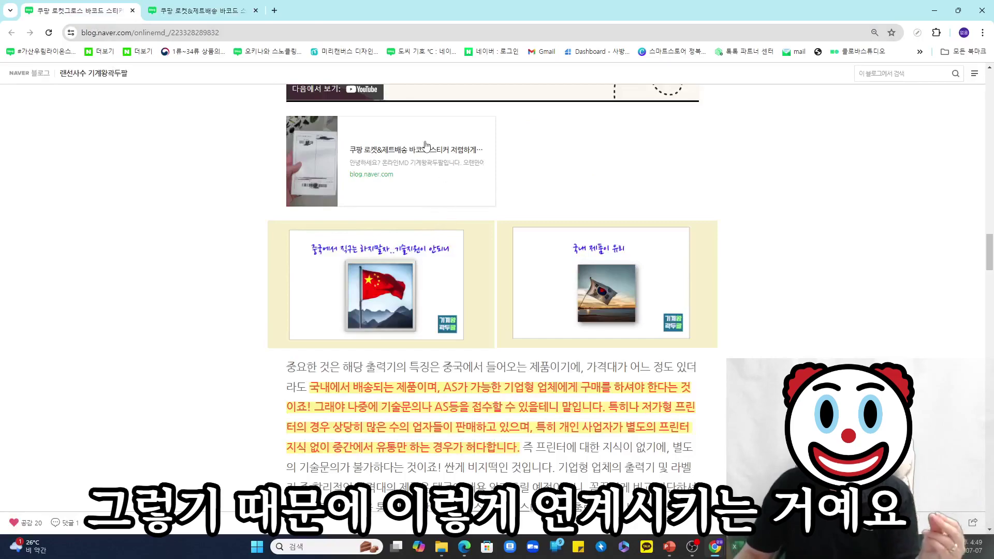
left_click(323, 125)
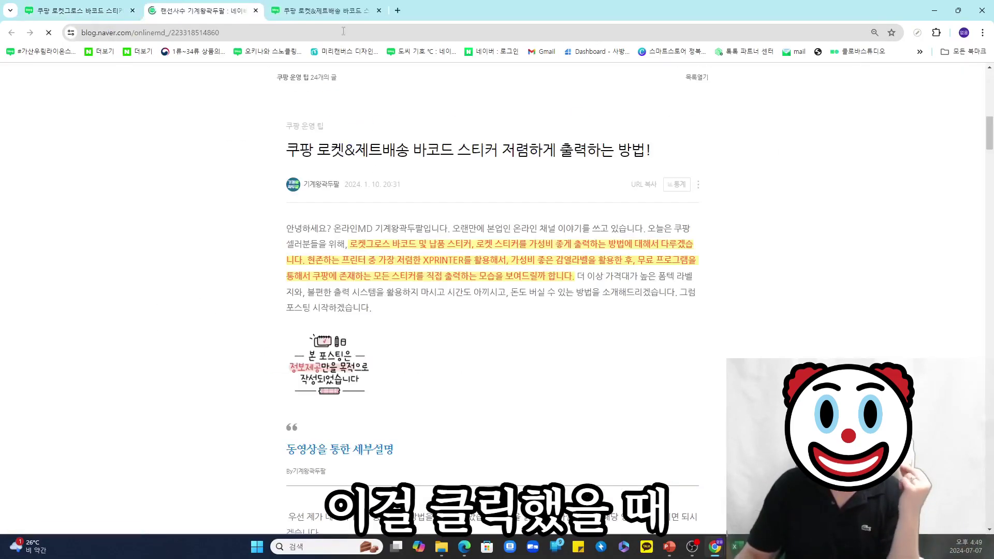
key("ctrl+w")
left_click_drag(303, 228, 548, 291)
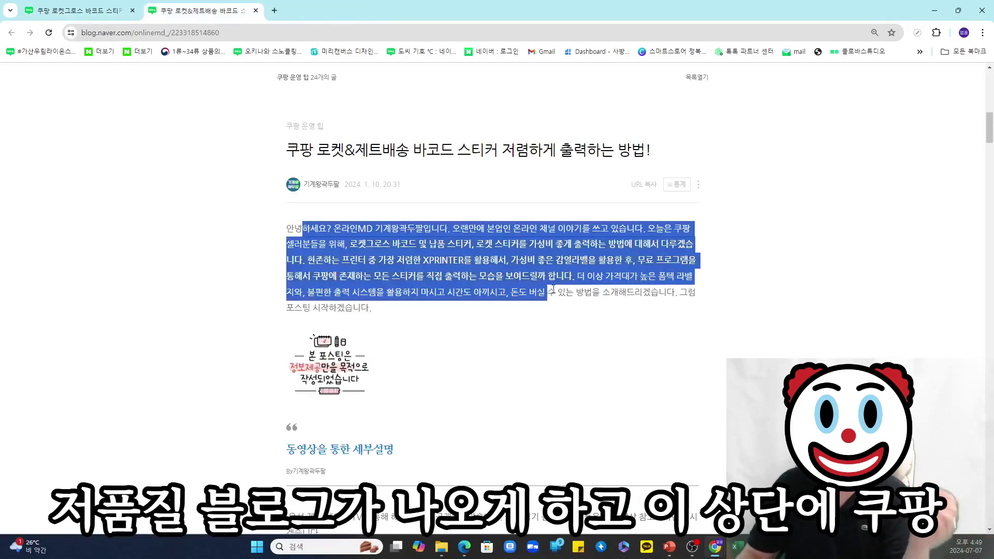
- Open the linked post for editing, and reopen its published page from the preview card in the 로켓그로스 post
left_click(700, 189)
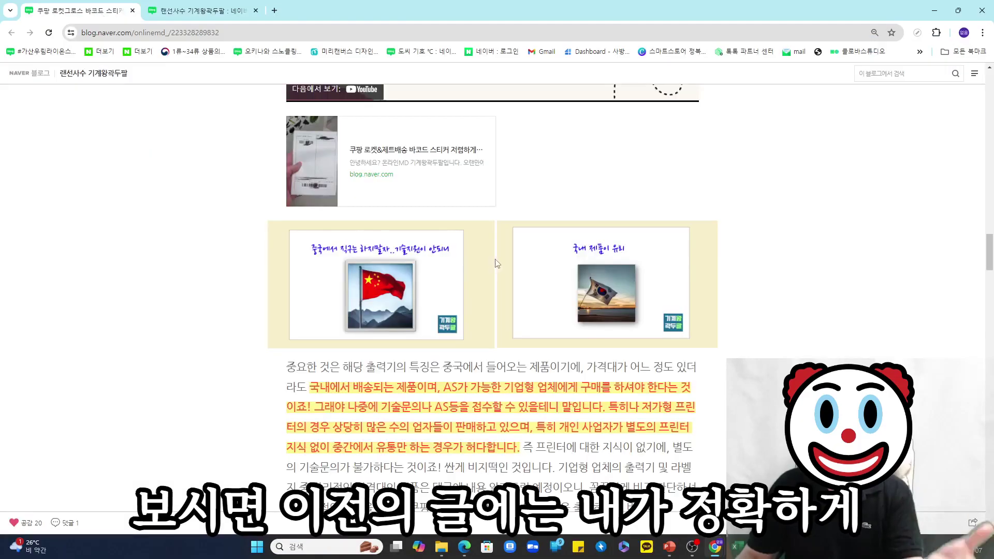
scroll(555, 278, "up", 15)
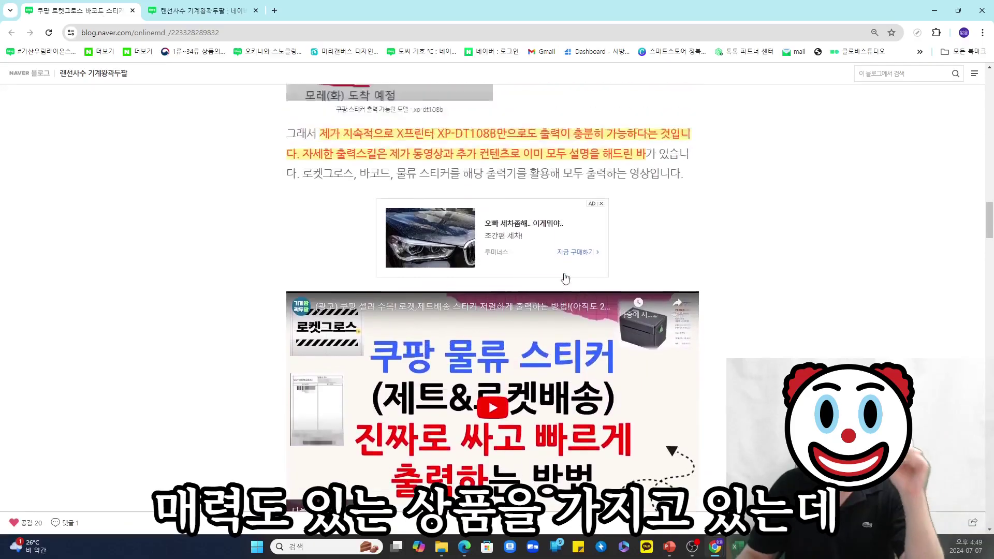
scroll(566, 273, "down", 11)
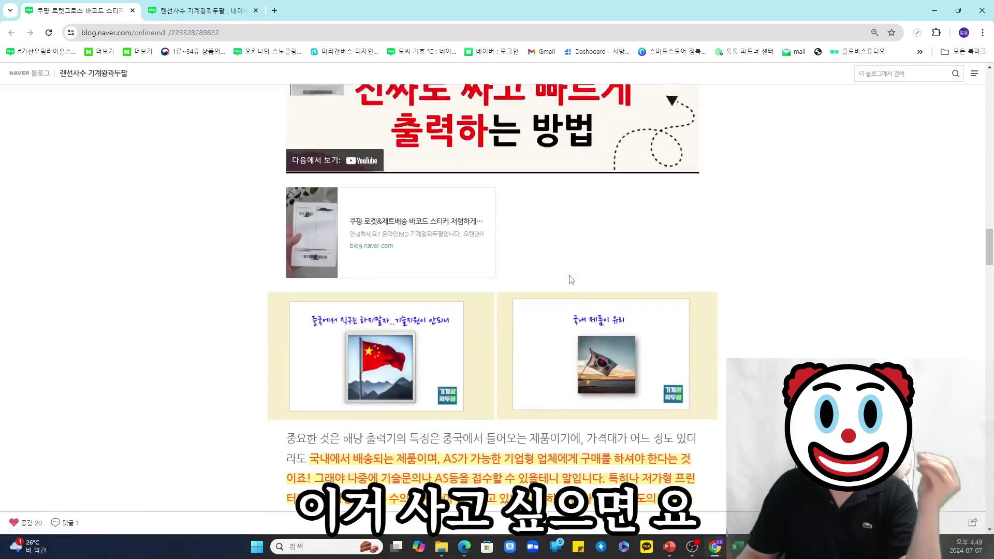
left_click(413, 209)
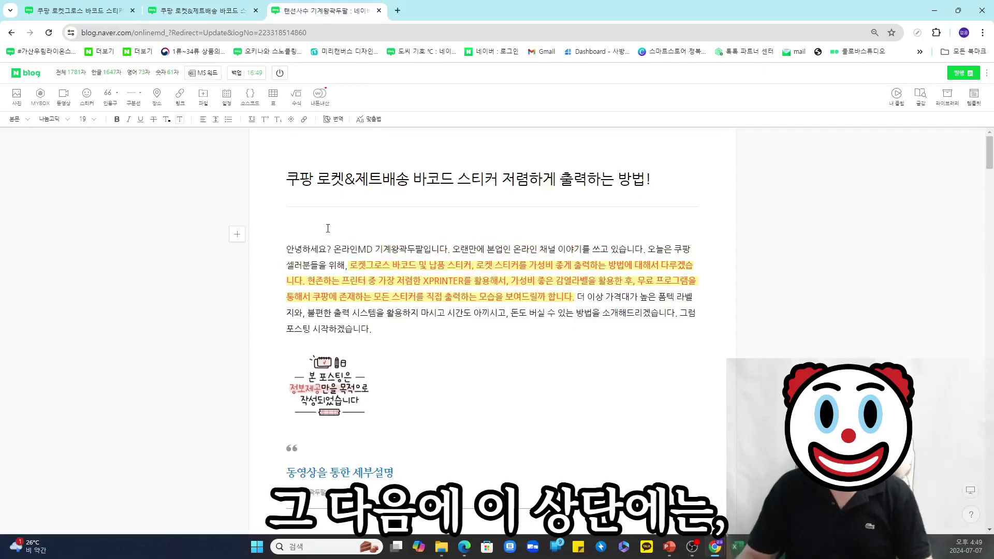
left_click(178, 101)
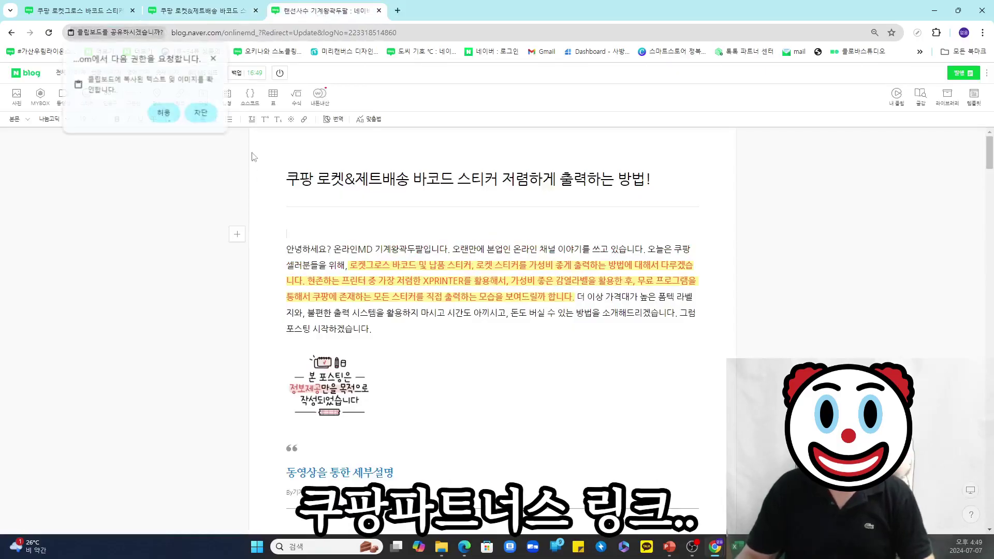
left_click(179, 117)
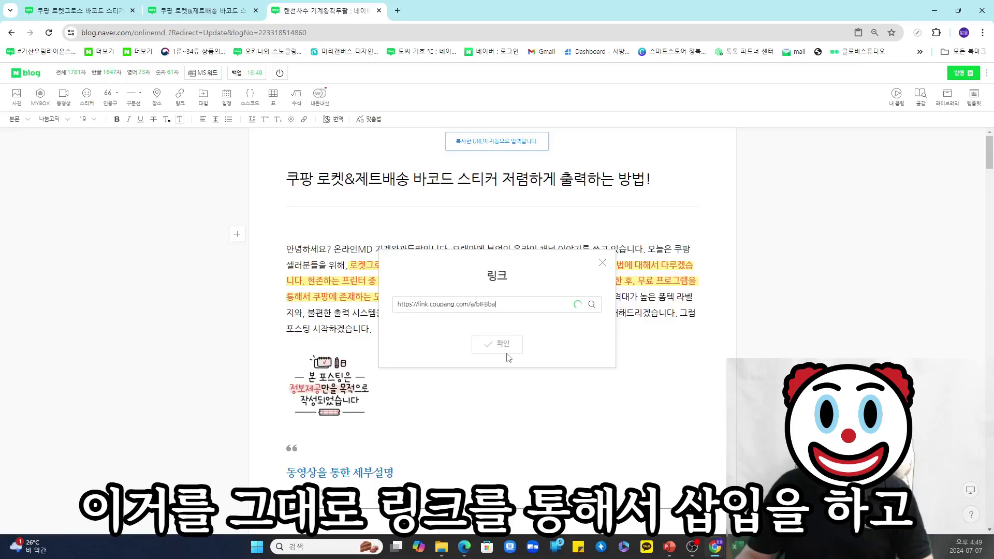
left_click(509, 435)
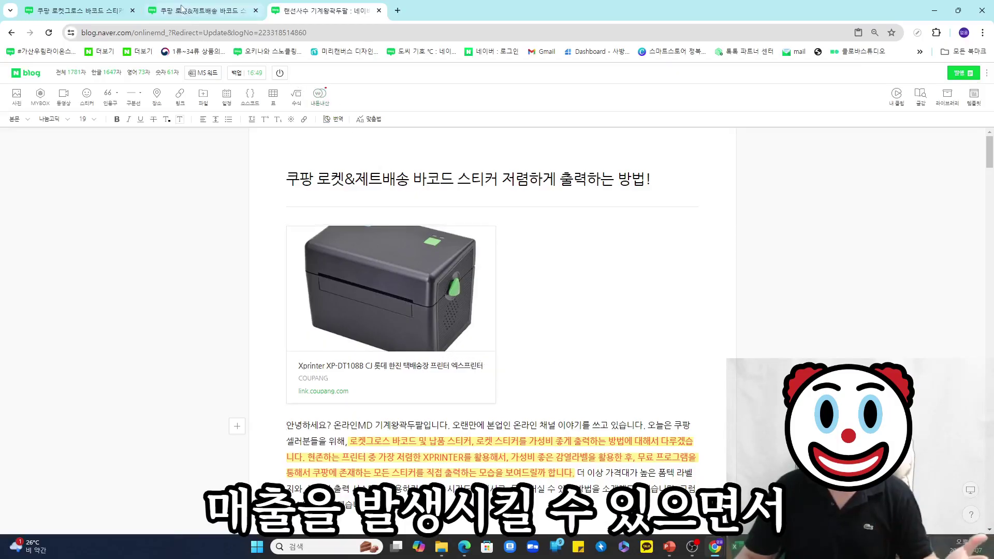
- Compare the published post's title area with the edited version containing the Coupang product card
left_click(202, 10)
left_click_drag(331, 150, 515, 150)
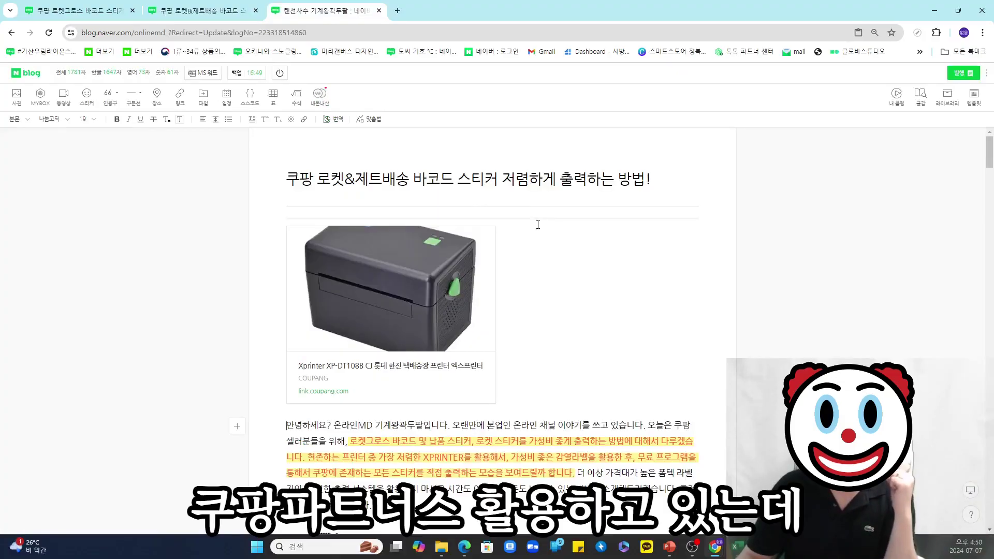
left_click(196, 15)
left_click(348, 18)
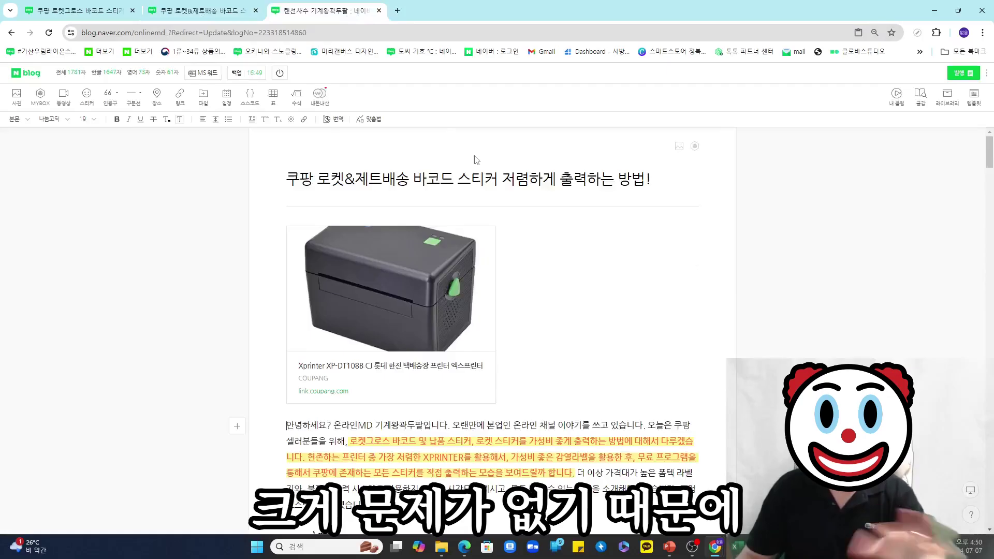
left_click_drag(511, 183, 317, 179)
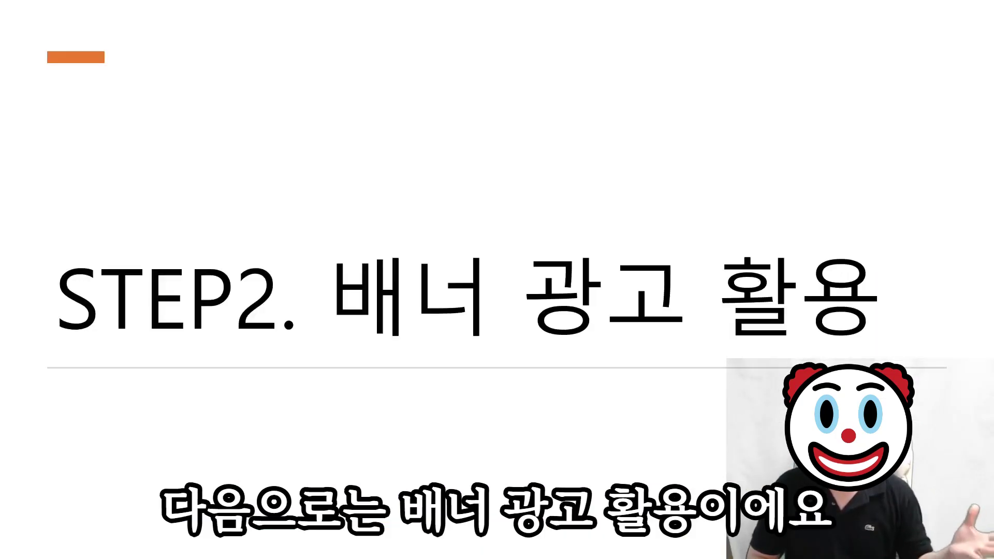
key("Right")
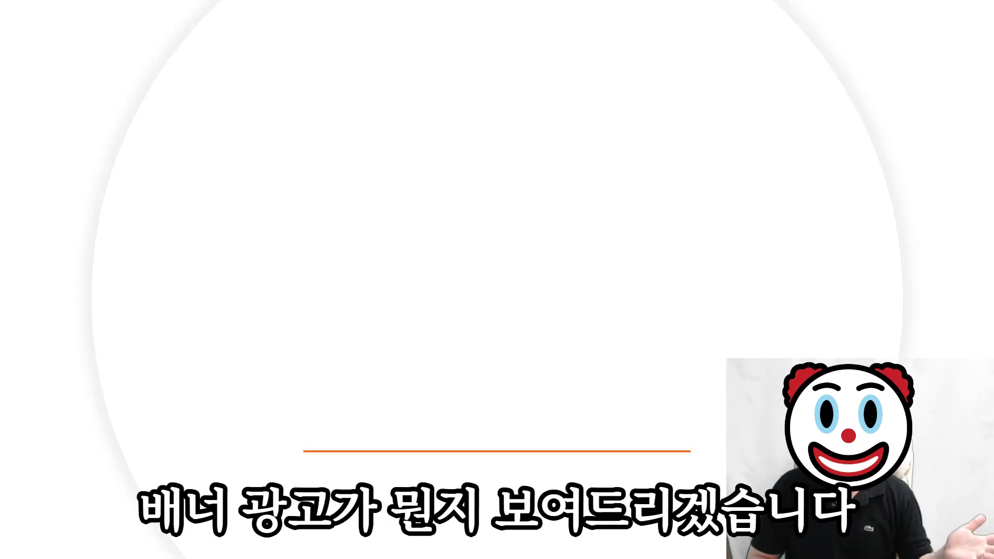
key("Right")
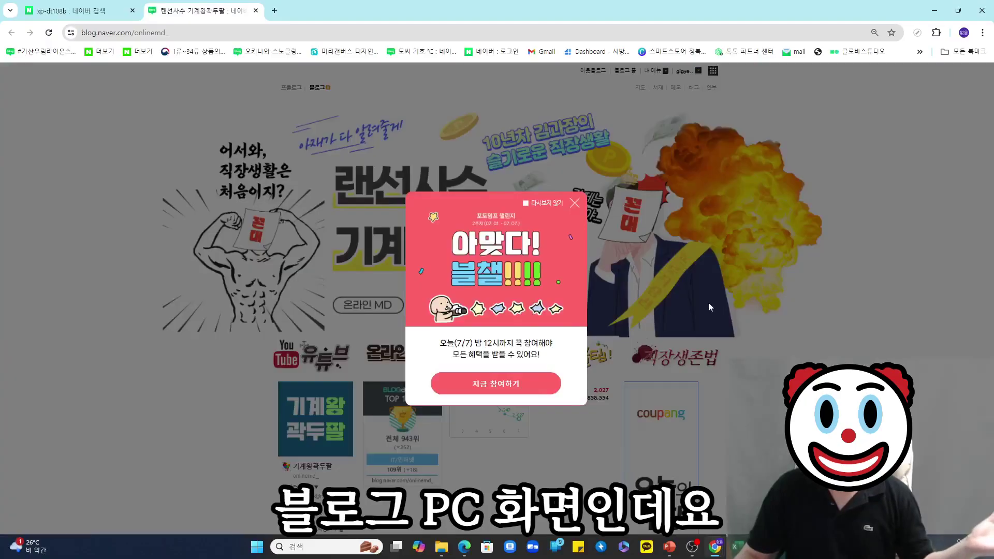
- Dismiss the blog home page's event pop-up, check where the 오늘의 쿠팡 특가 banner leads, and examine the other Coupang banners
left_click(575, 203)
scroll(790, 275, "down", 5)
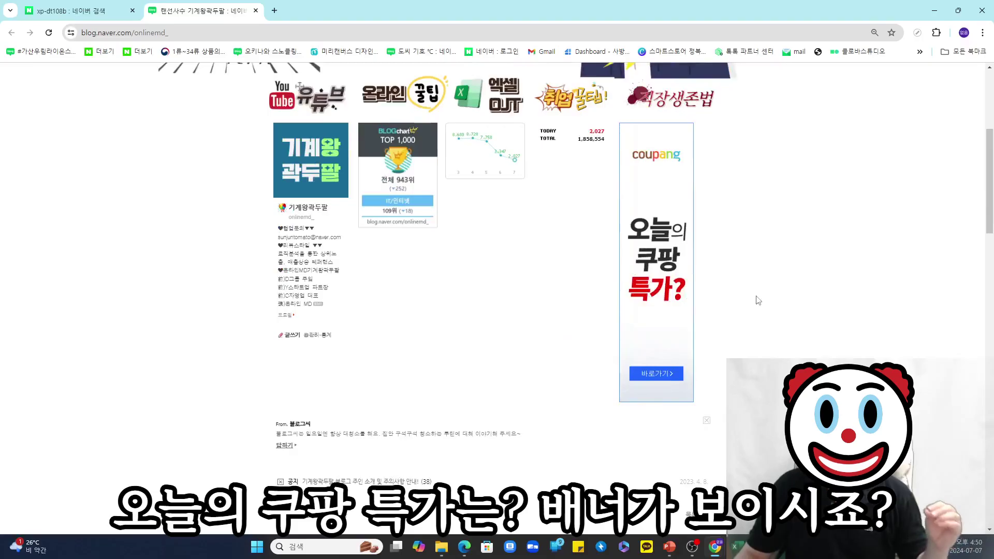
left_click(672, 217)
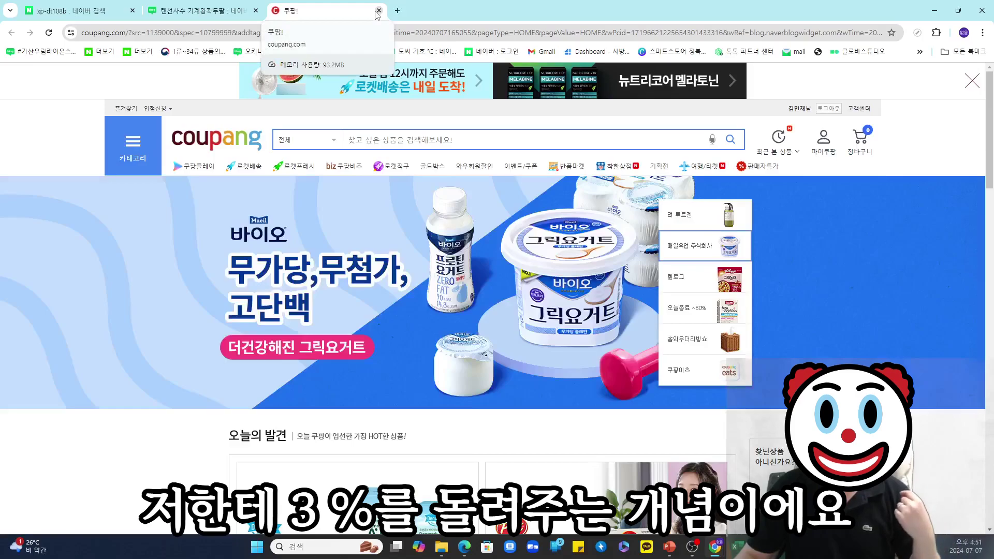
left_click(378, 10)
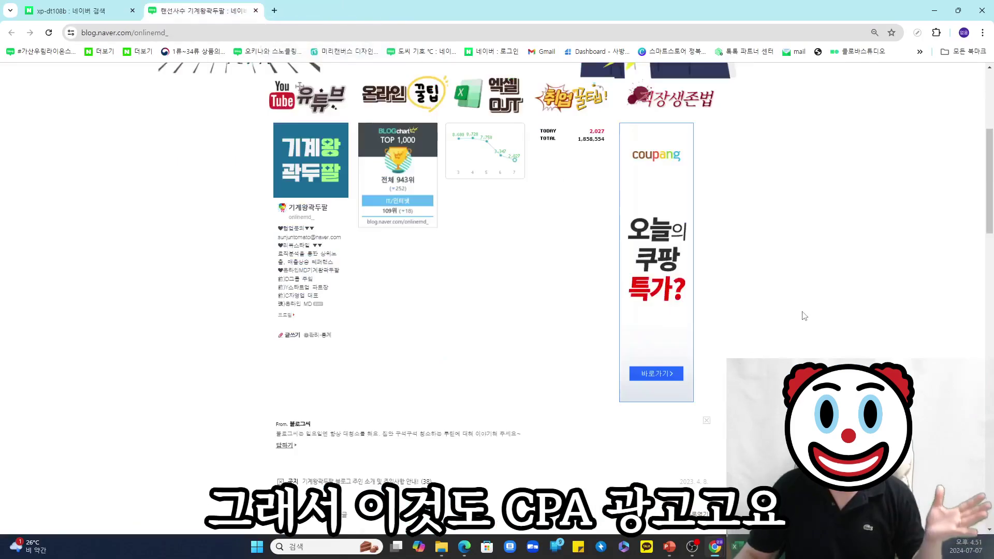
scroll(807, 312, "down", 15)
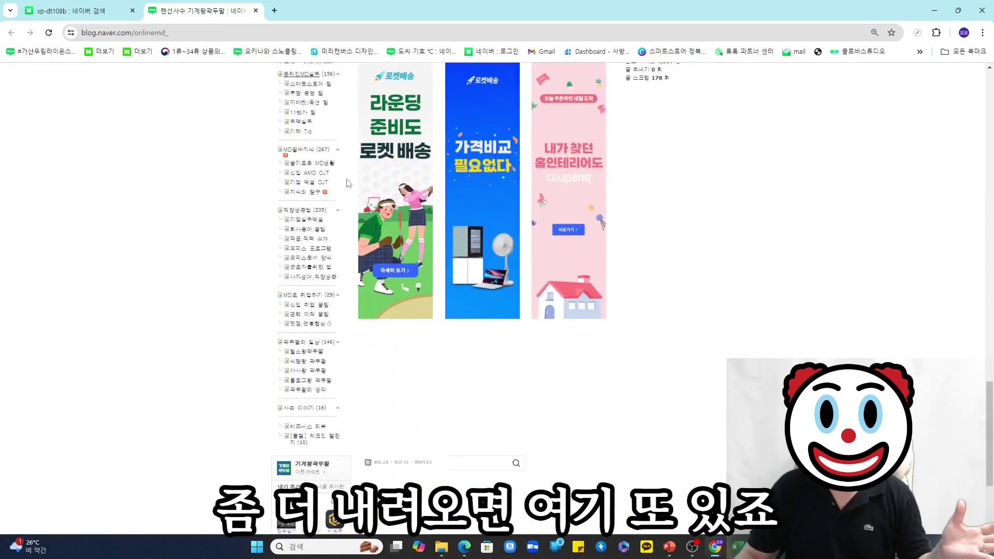
scroll(729, 321, "up", 15)
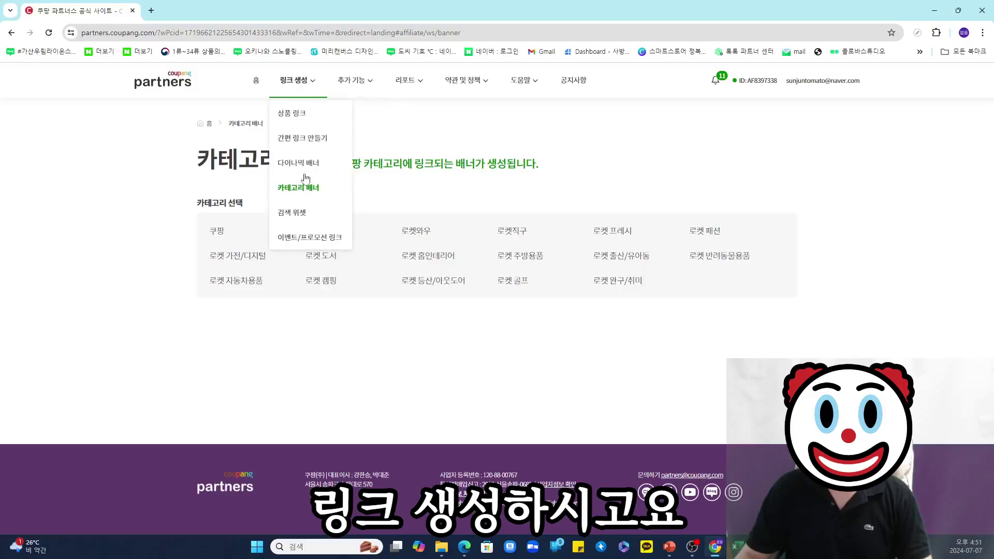
- Generate a Coupang Partners category banner for 쿠팡 in the 160 x 600 size with HTML tag code
left_click(304, 189)
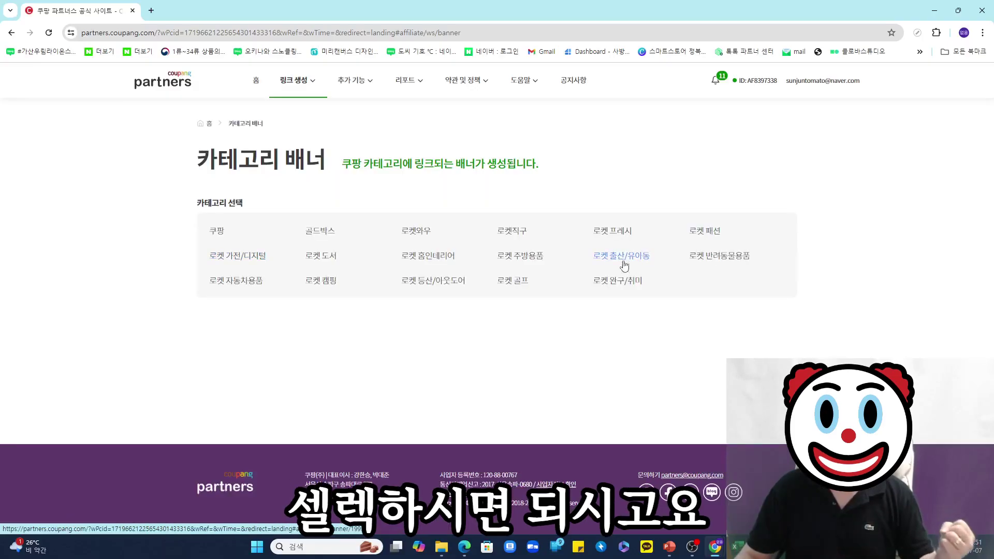
left_click(216, 233)
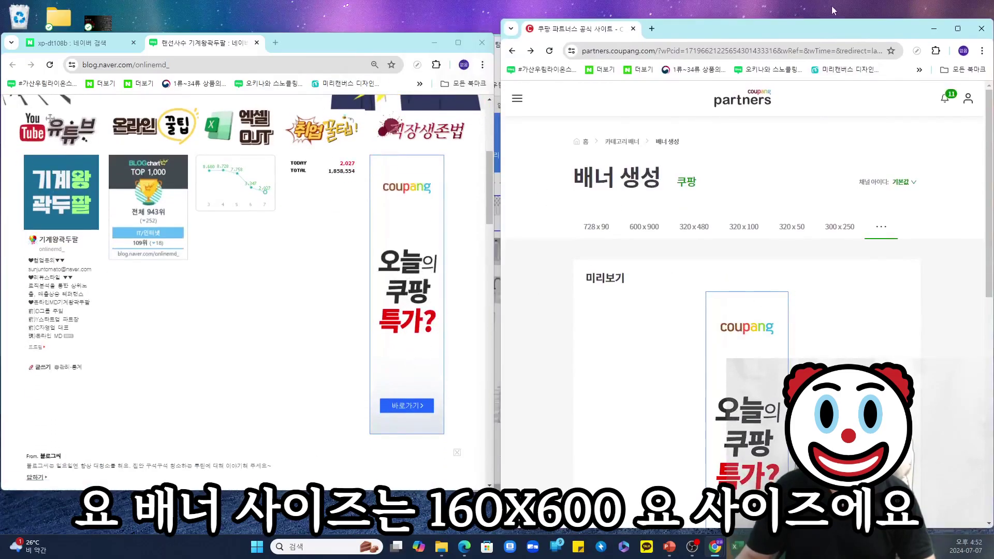
double_click(805, 25)
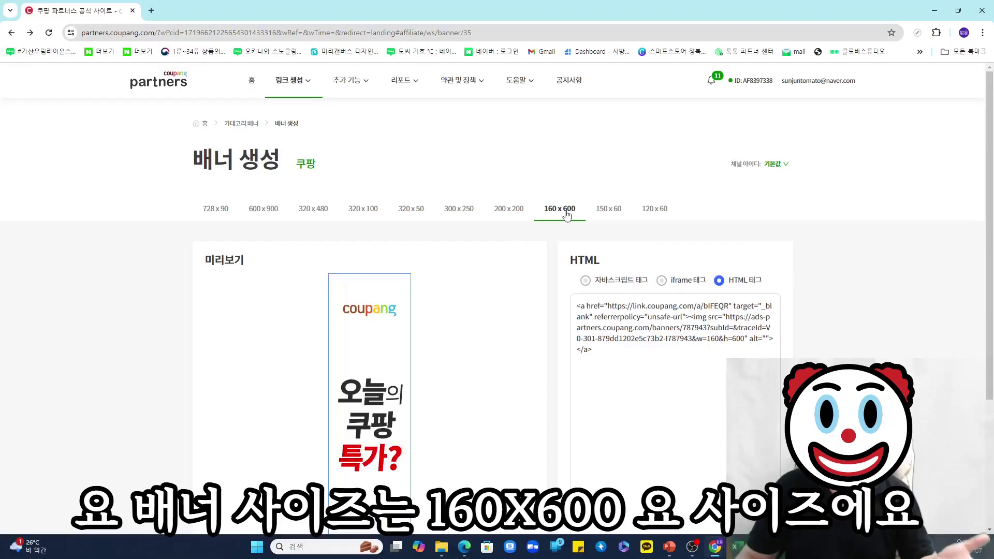
scroll(673, 259, "down", 2)
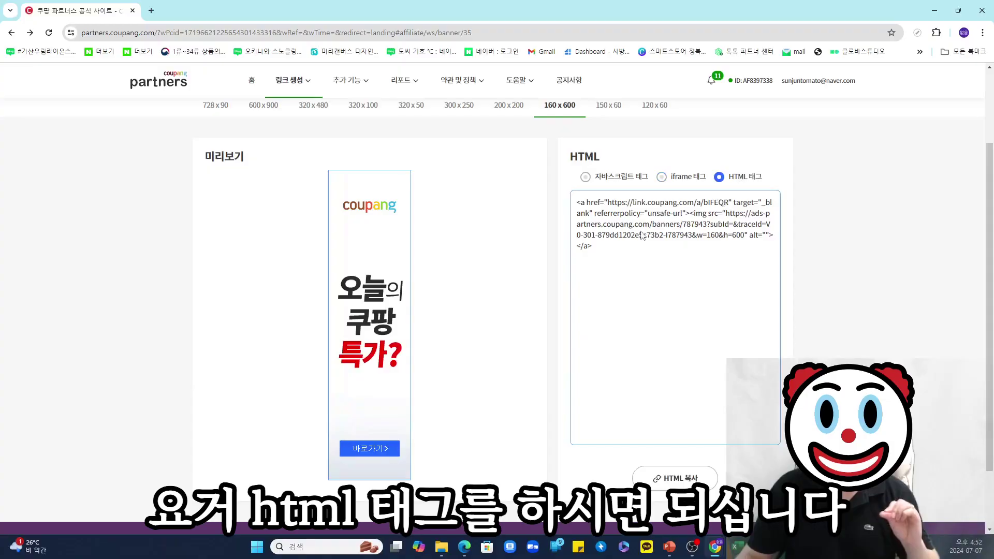
- Copy the 160 x 600 banner's HTML tag code and return to the Naver blog in a maximized window
left_click(671, 315)
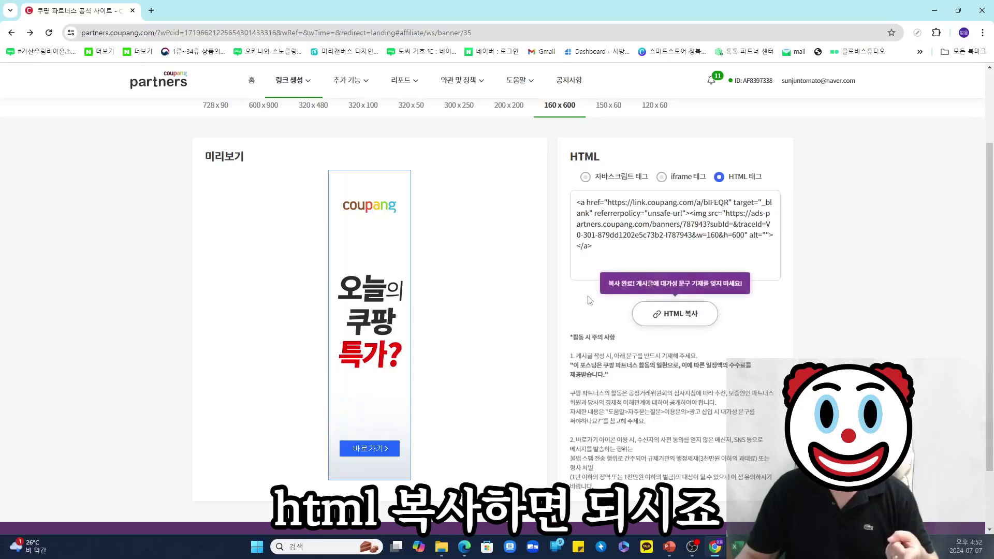
left_click(958, 10)
left_click(378, 50)
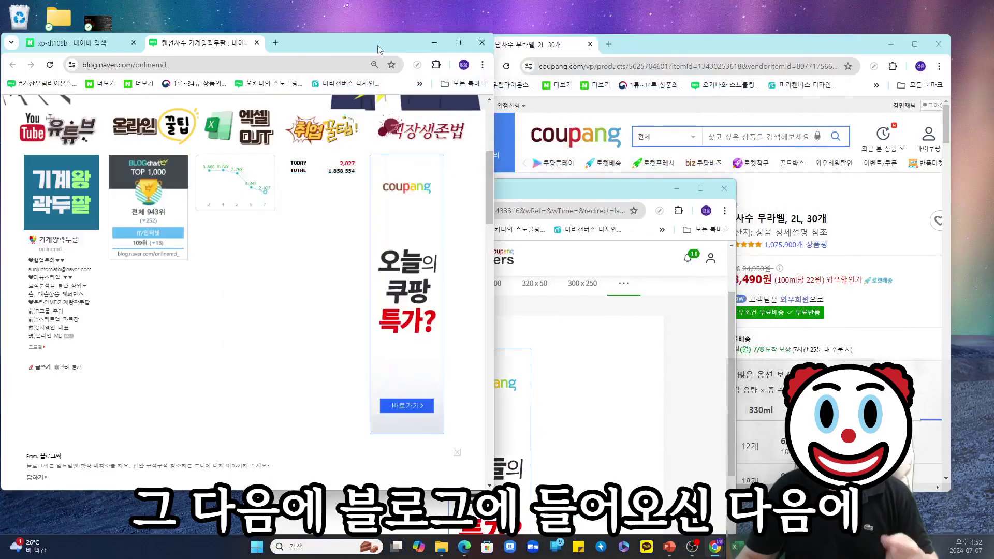
double_click(377, 49)
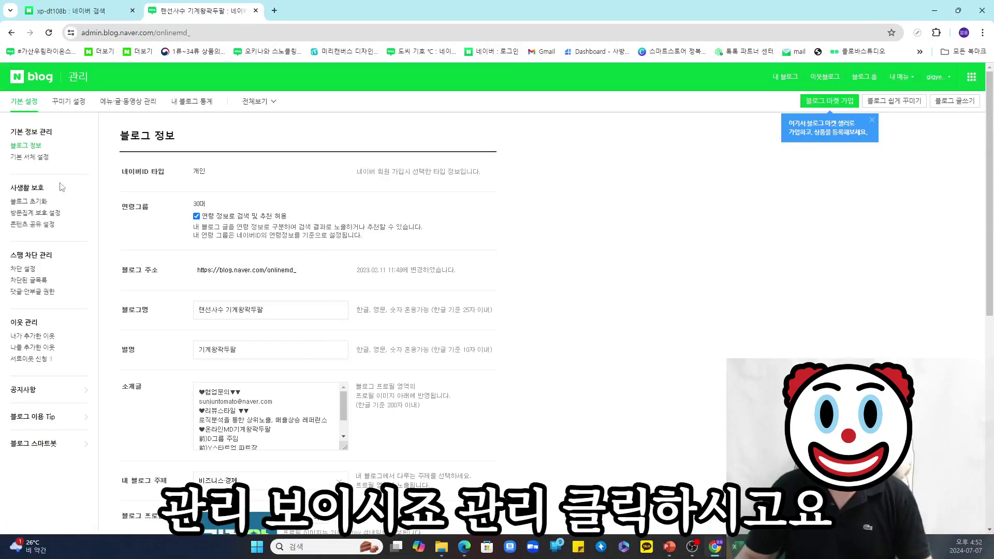
- Open the blog's 레이아웃·위젯 설정 page in the admin area and start a 위젯 직접등록 entry
left_click(69, 101)
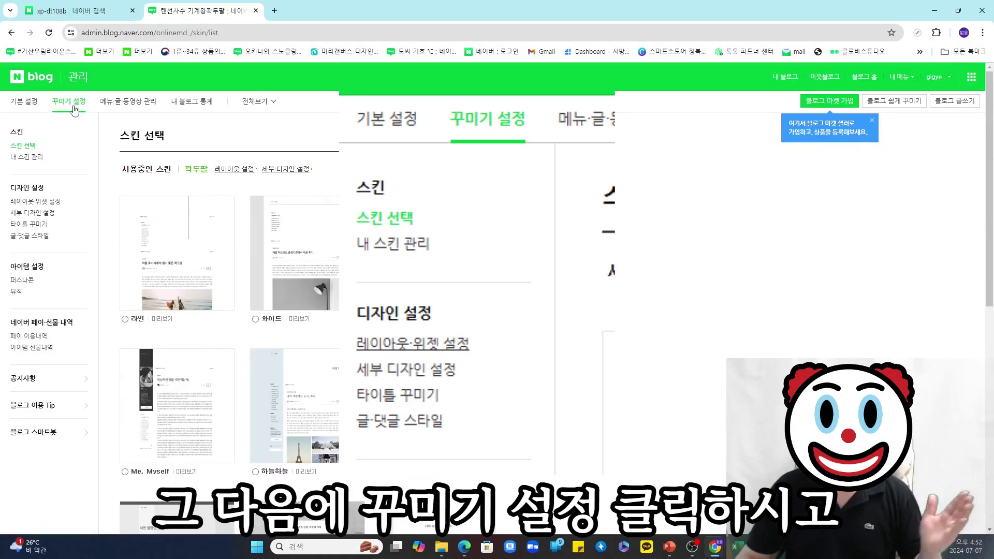
left_click(47, 202)
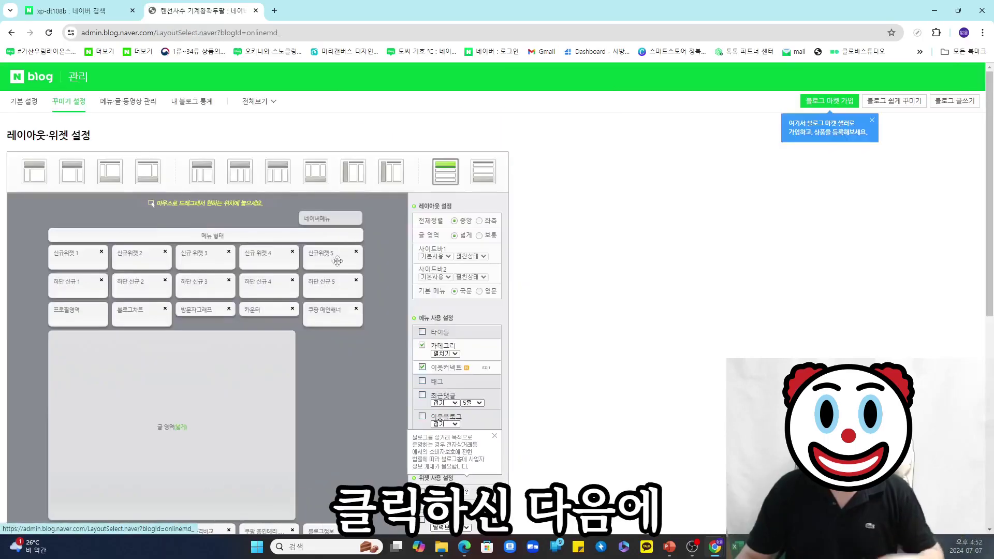
scroll(483, 364, "down", 5)
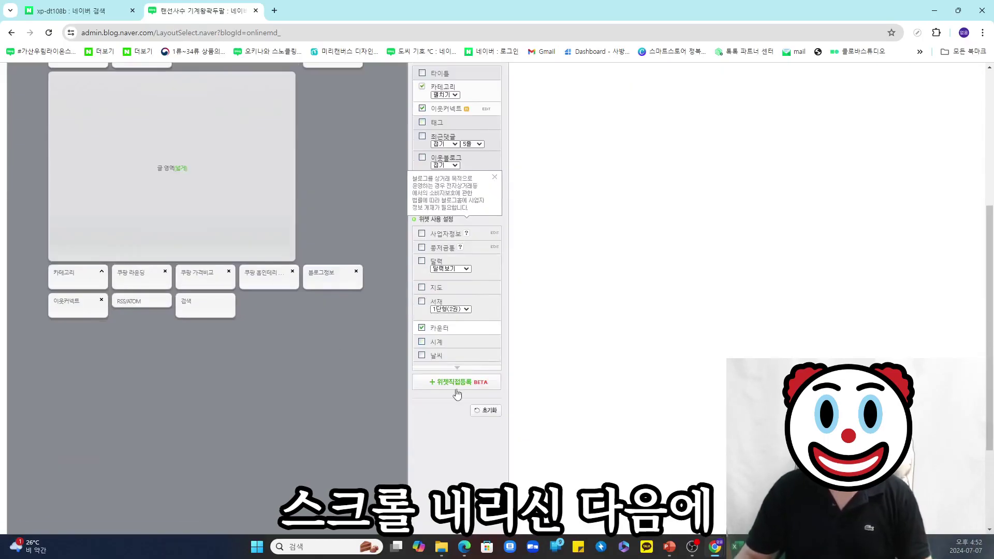
scroll(457, 395, "down", 1)
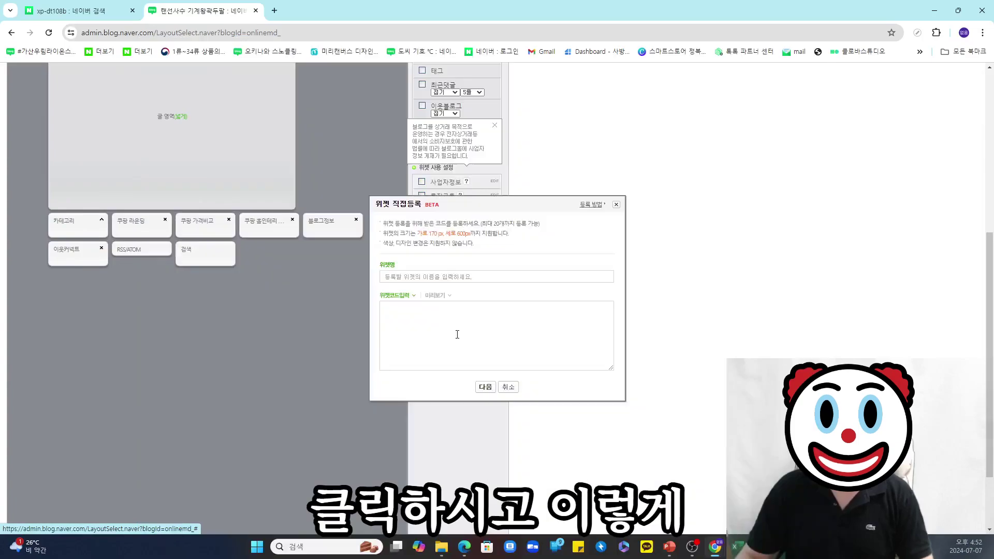
- Register a custom widget named 쿠팡파트너스링크 using the copied Coupang banner HTML code, previewing it before registration
left_click(457, 333)
type("<a href=\"https://link.coupang.com/a/bIFEQR\" target=\"_blank\" referrerpolicy=\"unsafe-url\"><img src=\"https://ads-partners.coupang.com/banners/787943?subId=&traceId=V0-301-879dd1202e5c73b2-i787943&w=160&h=600\" alt=\"\"></a>")
key("ctrl+a")
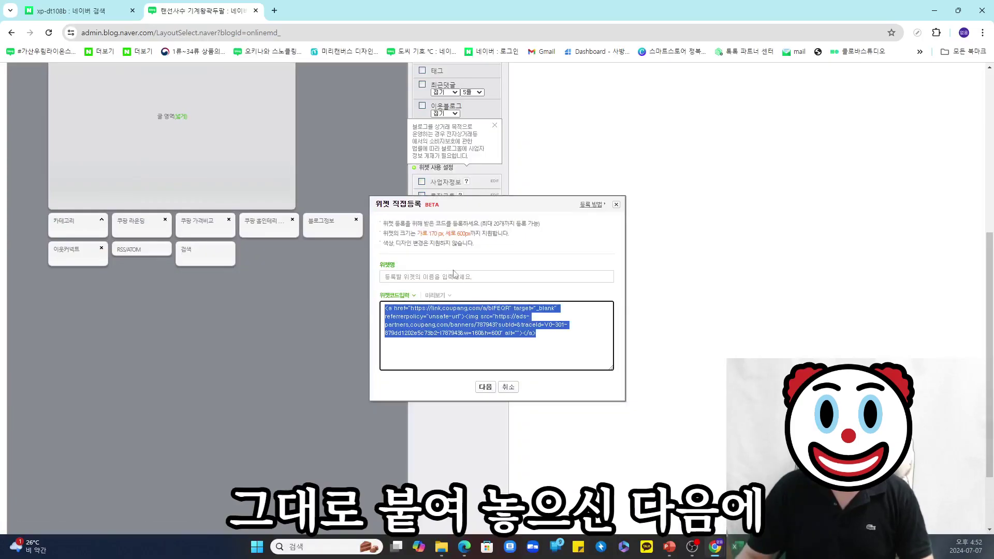
left_click(449, 278)
type("쿠팡파트너스링크")
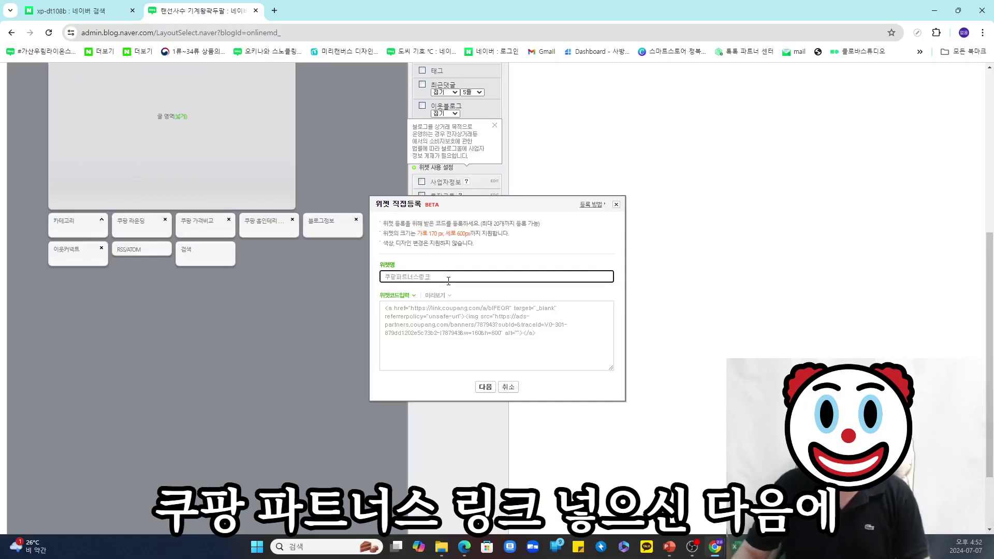
left_click(485, 386)
scroll(465, 341, "down", 2)
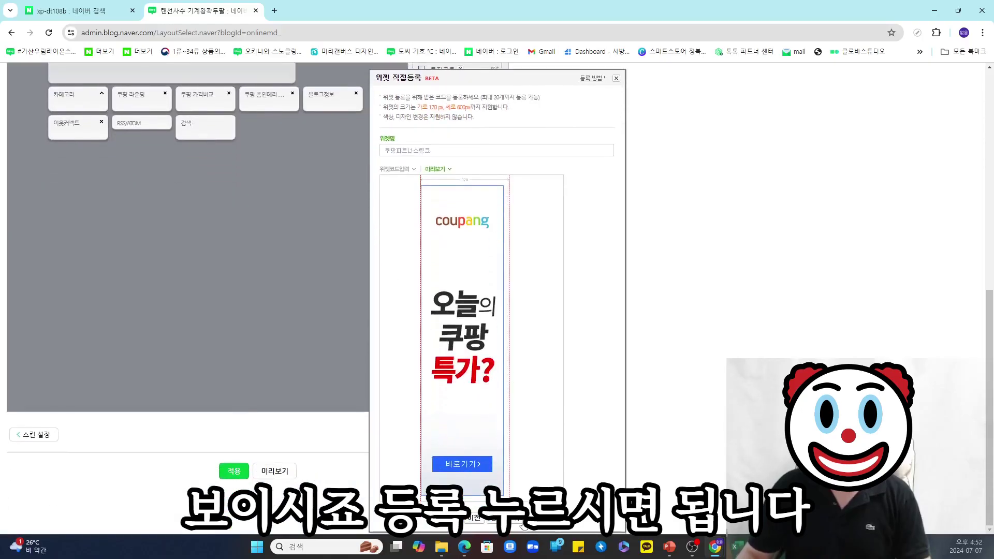
left_click(502, 518)
left_click(585, 98)
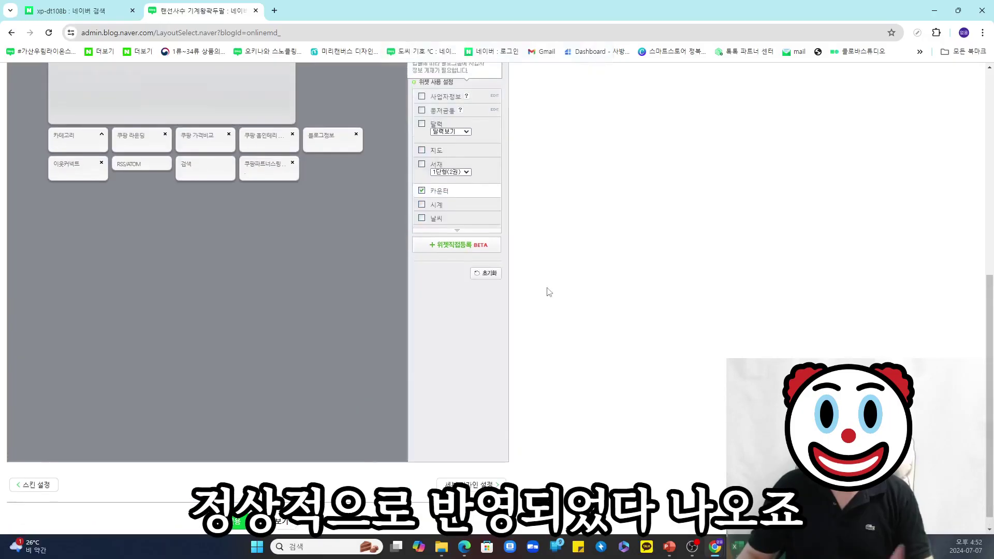
- Locate the 쿠팡파트너스링크 widget at the bottom of the layout and apply the layout to the blog
scroll(423, 371, "down", 6)
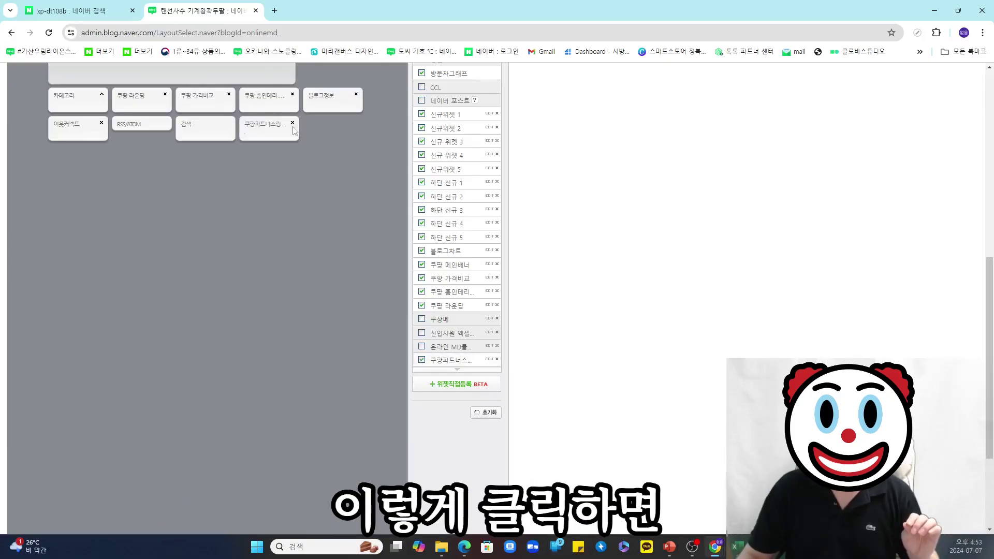
scroll(279, 180, "up", 1)
scroll(279, 175, "up", 3)
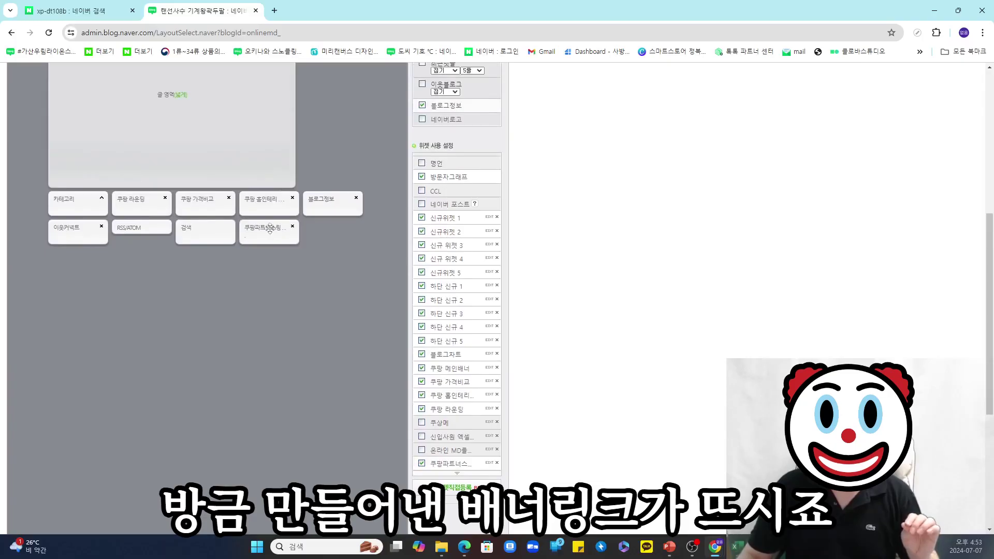
scroll(424, 469, "down", 5)
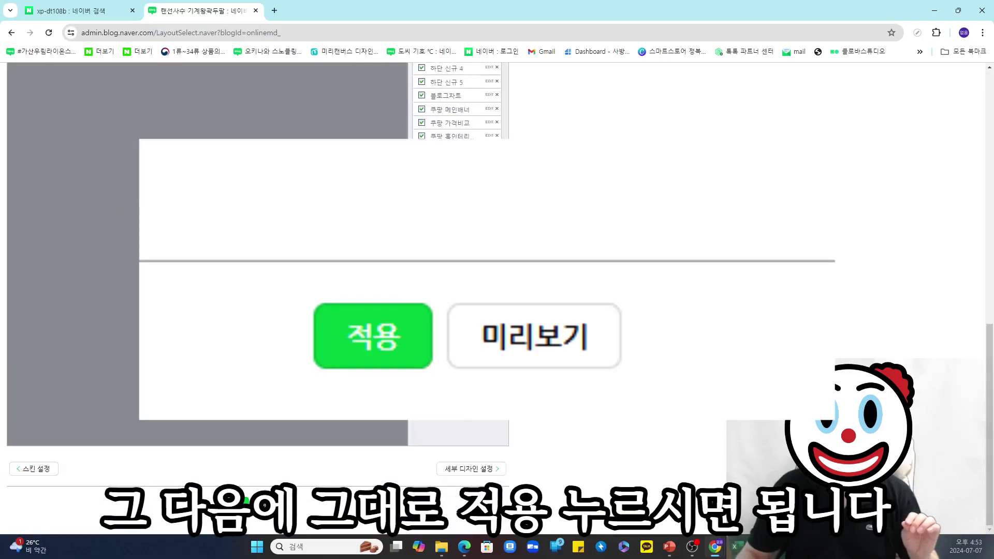
left_click(236, 505)
left_click(562, 105)
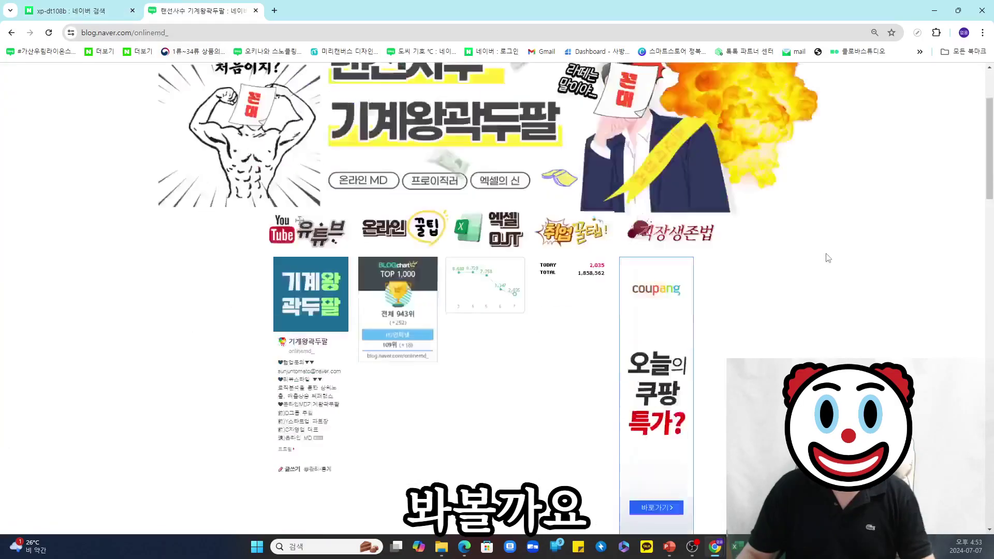
- Examine the added 오늘의 쿠팡 특가 banner and the other Coupang banners on the blog home page
scroll(827, 258, "down", 10)
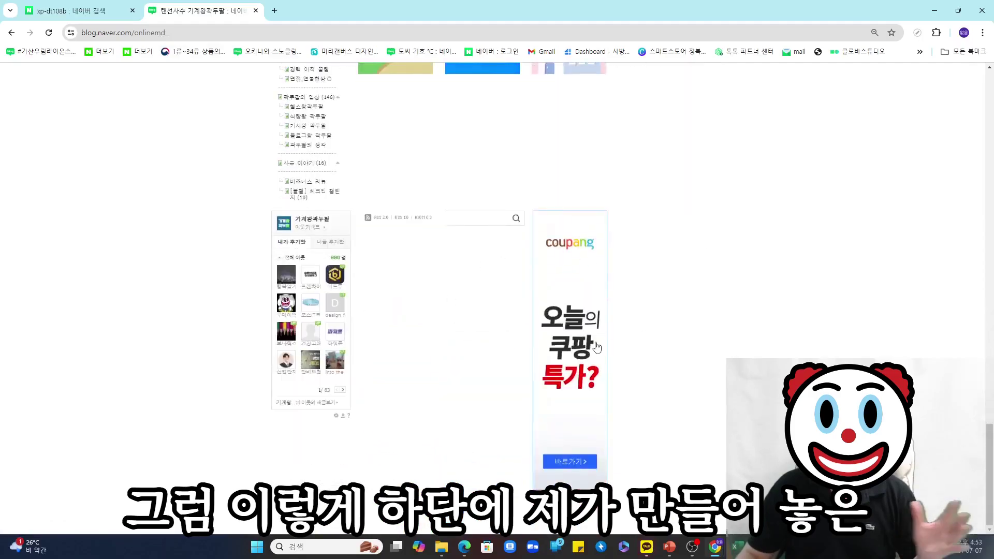
scroll(597, 347, "up", 10)
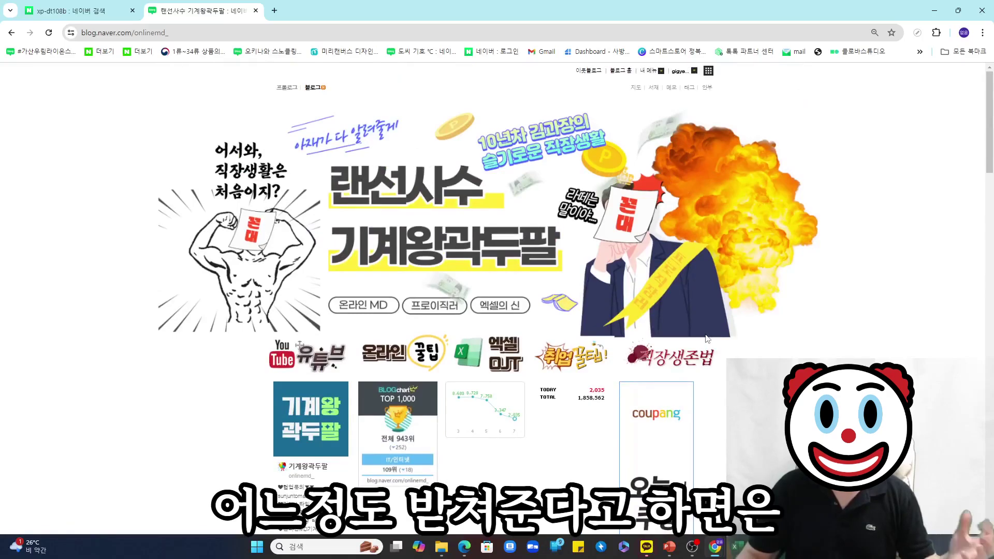
scroll(707, 338, "down", 8)
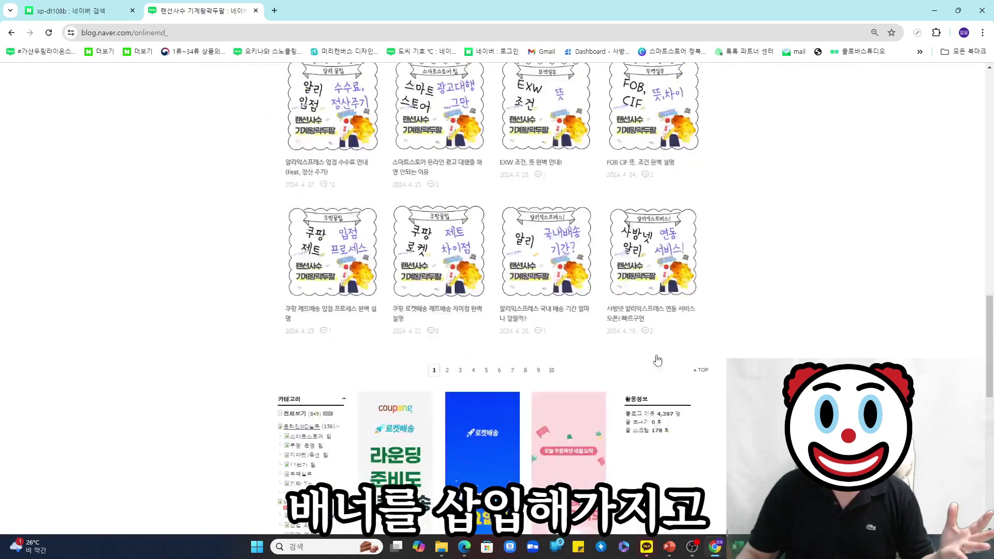
scroll(657, 360, "down", 11)
scroll(454, 334, "up", 8)
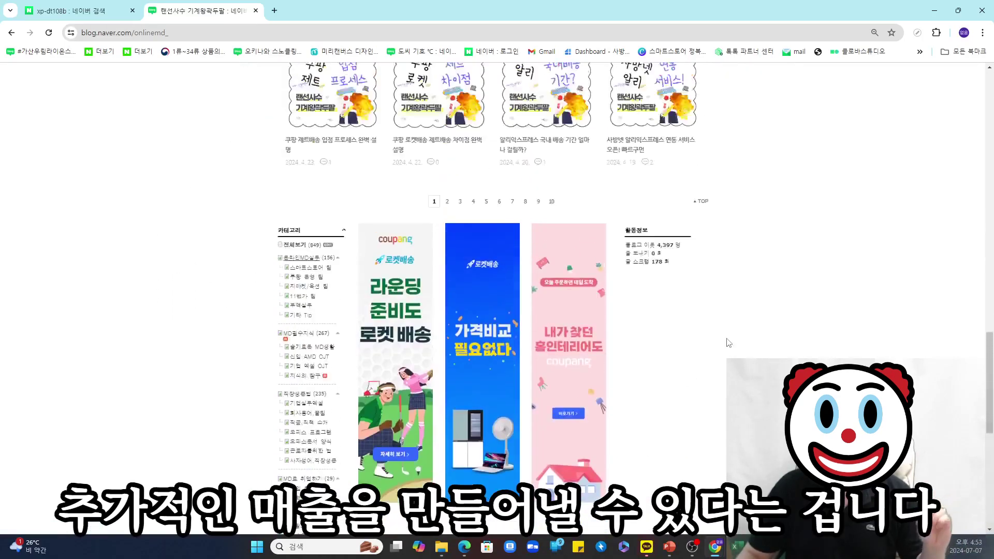
scroll(728, 342, "up", 15)
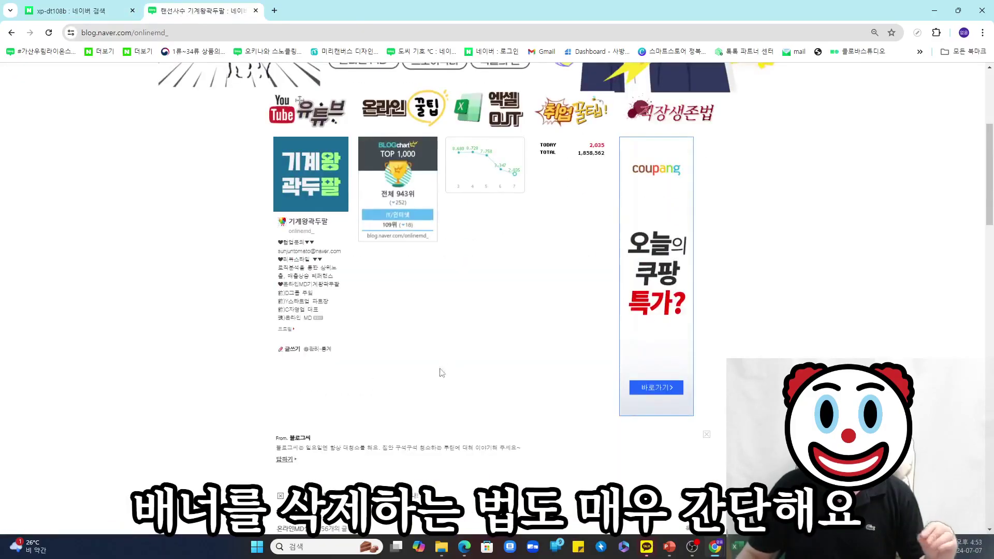
- Remove the 쿠팡파트너스링크 widget from the blog layout, apply the change and look over the updated home page
left_click(313, 350)
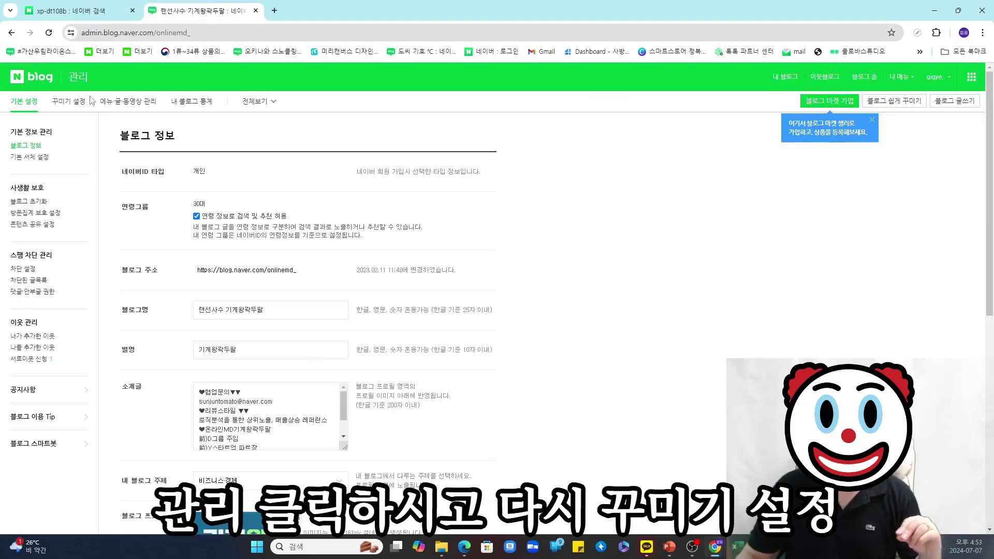
left_click(73, 101)
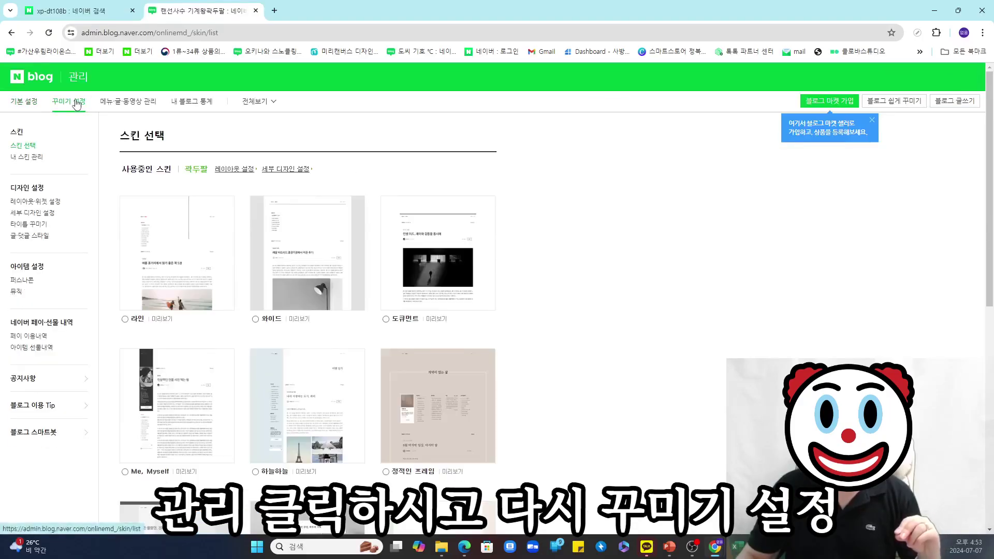
left_click(39, 202)
scroll(263, 382, "down", 5)
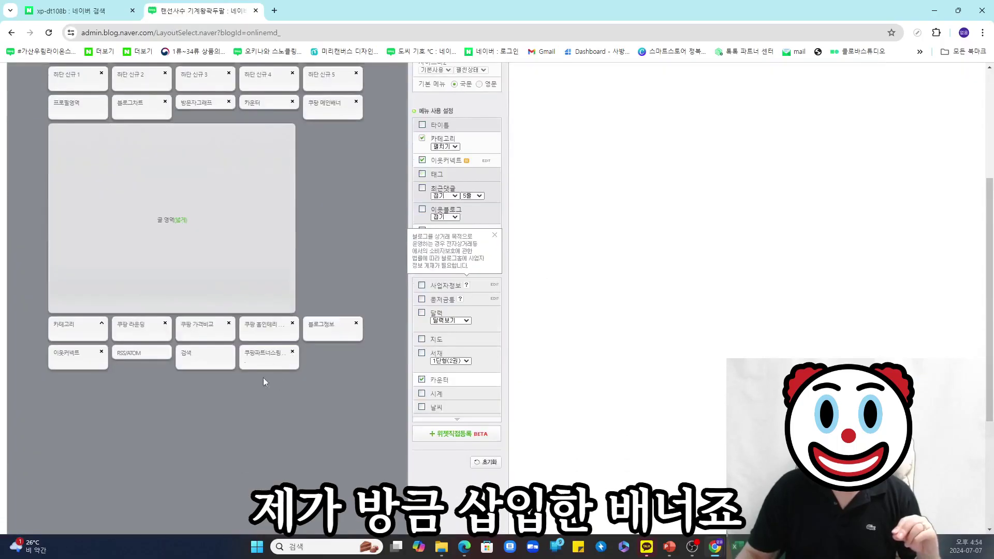
left_click(292, 352)
scroll(347, 501, "down", 4)
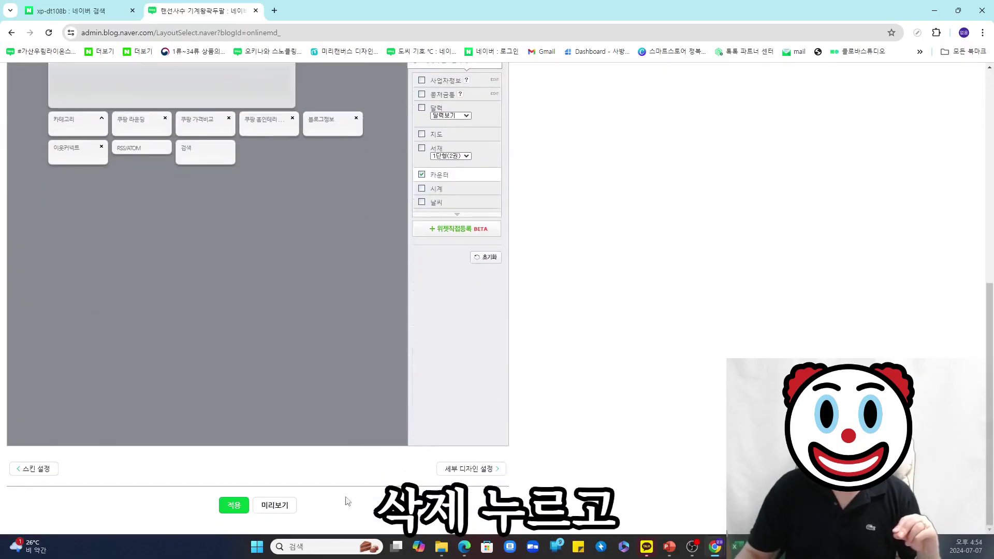
left_click(234, 504)
left_click(547, 98)
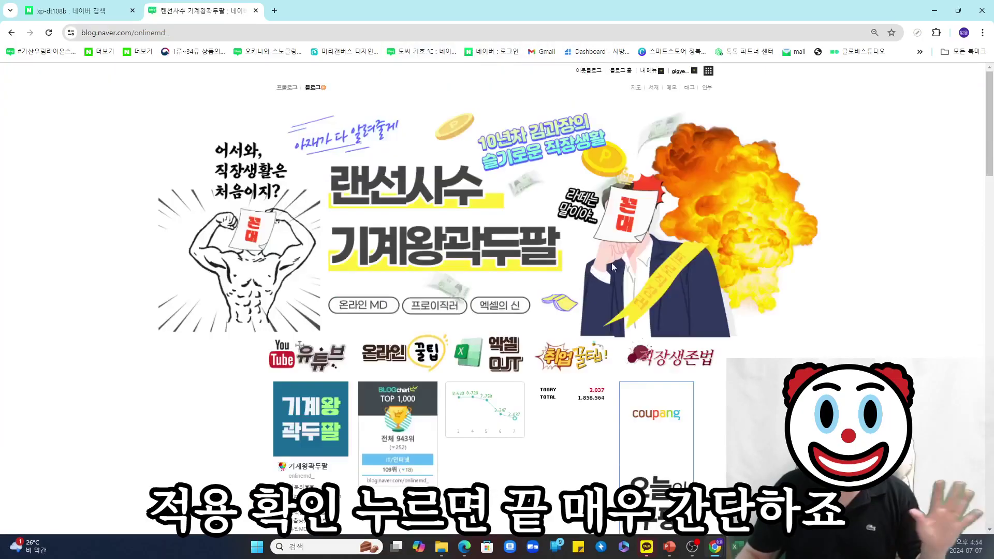
scroll(804, 300, "down", 15)
scroll(805, 300, "up", 10)
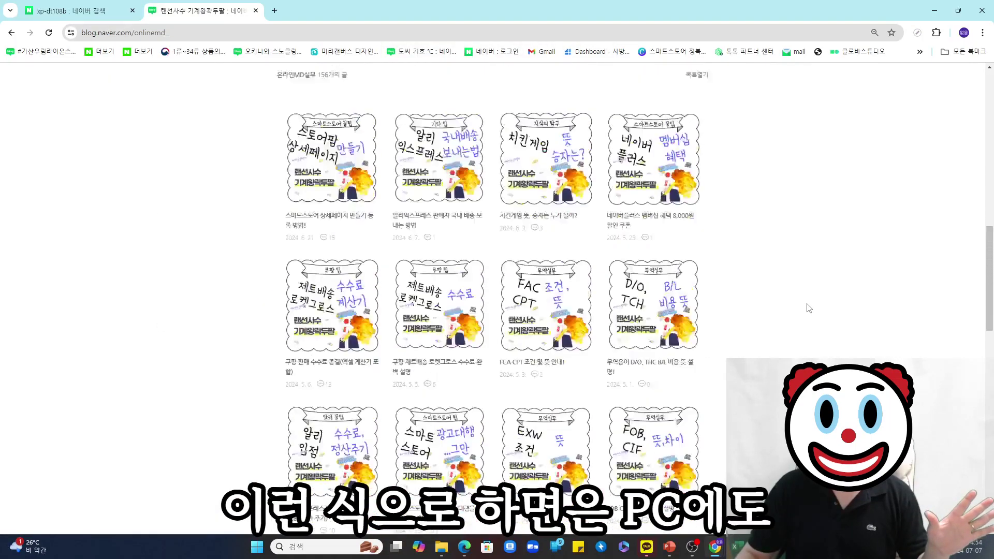
scroll(799, 295, "up", 10)
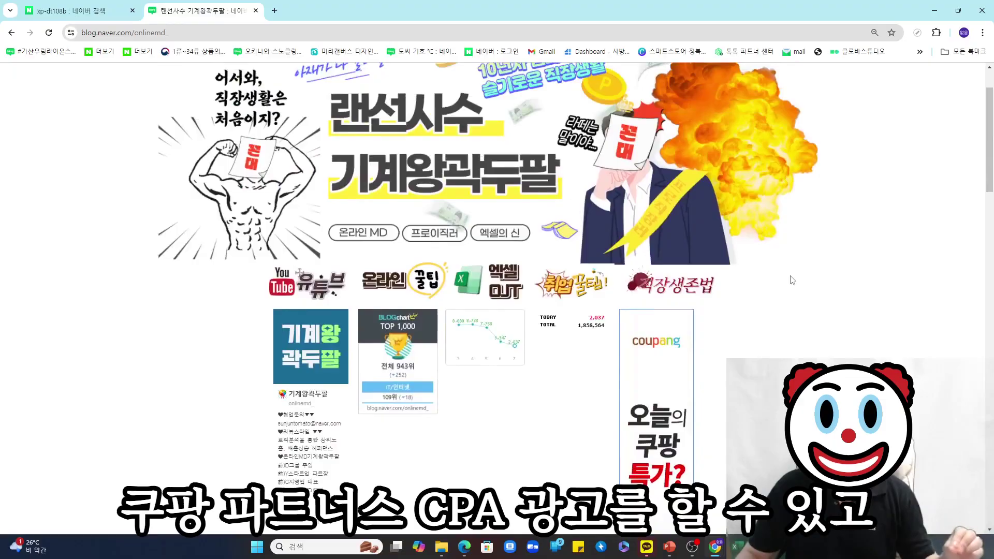
scroll(792, 280, "down", 2)
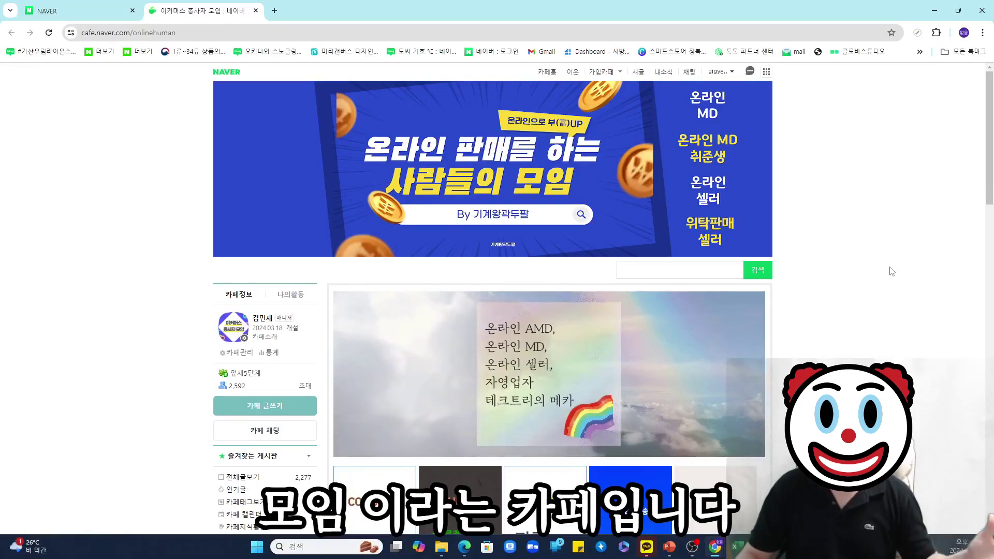
- Look over the Coupang banners on the 이커머스 종사자 모임 café page, then open its 카페 대문 editor in HTML mode
scroll(843, 273, "down", 5)
scroll(845, 282, "up", 4)
scroll(837, 290, "down", 5)
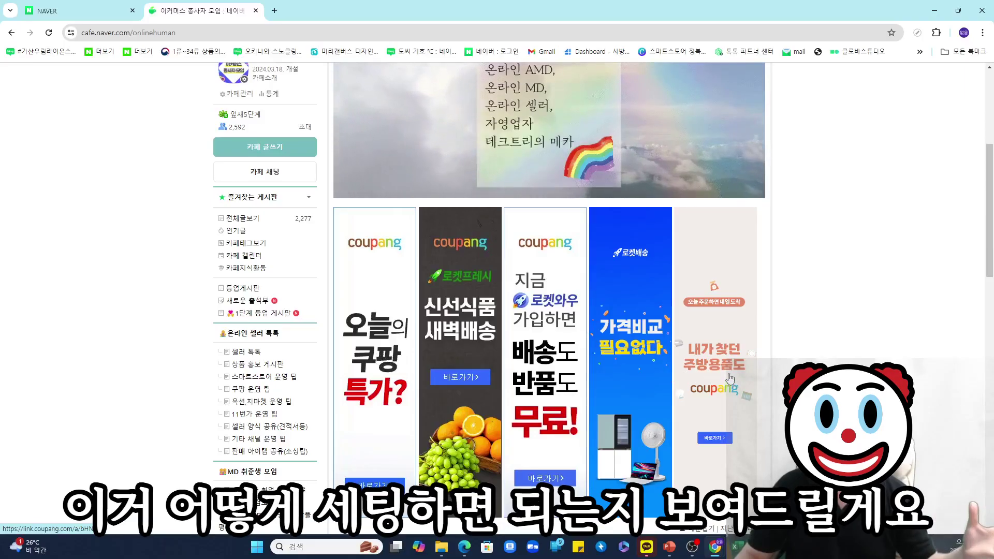
scroll(698, 367, "down", 6)
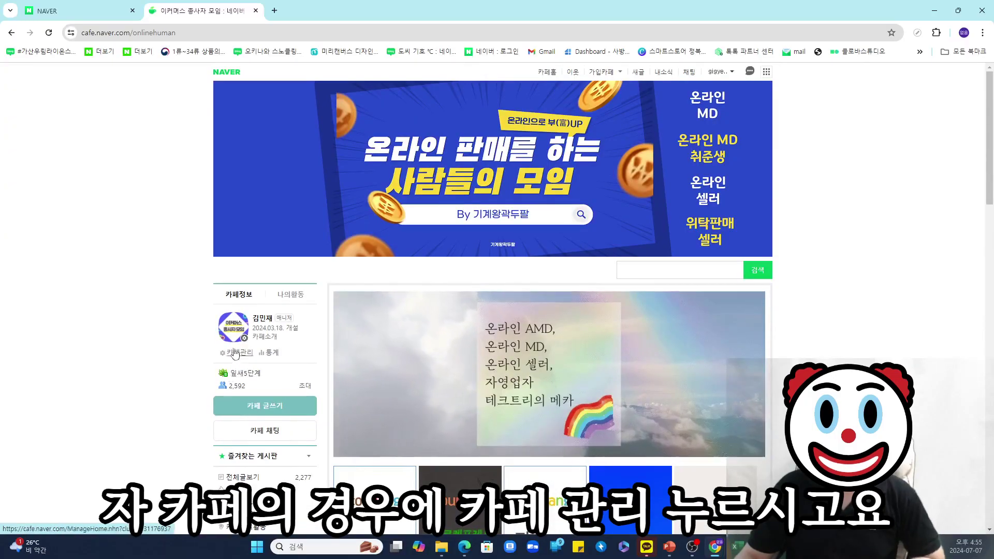
left_click(237, 354)
mouse_move(526, 103)
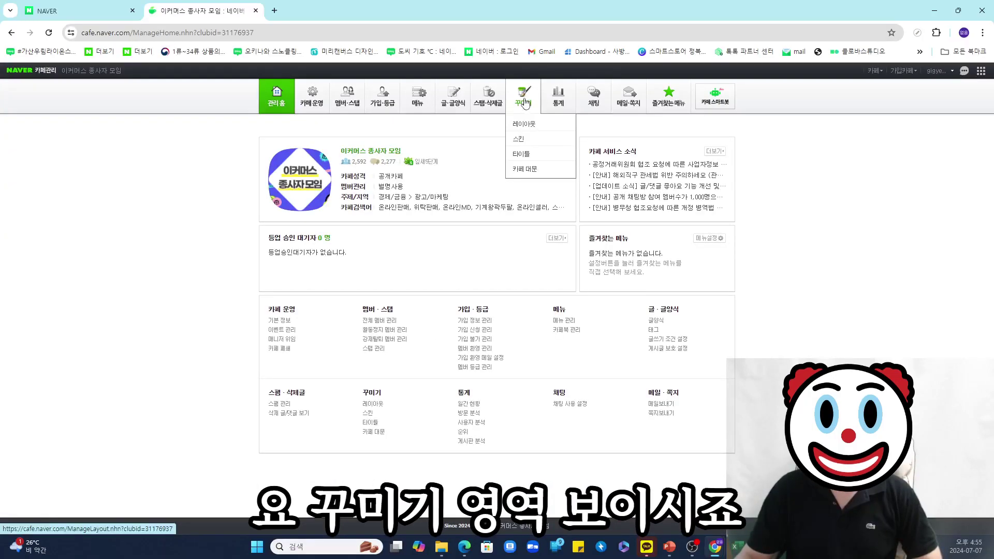
left_click(524, 168)
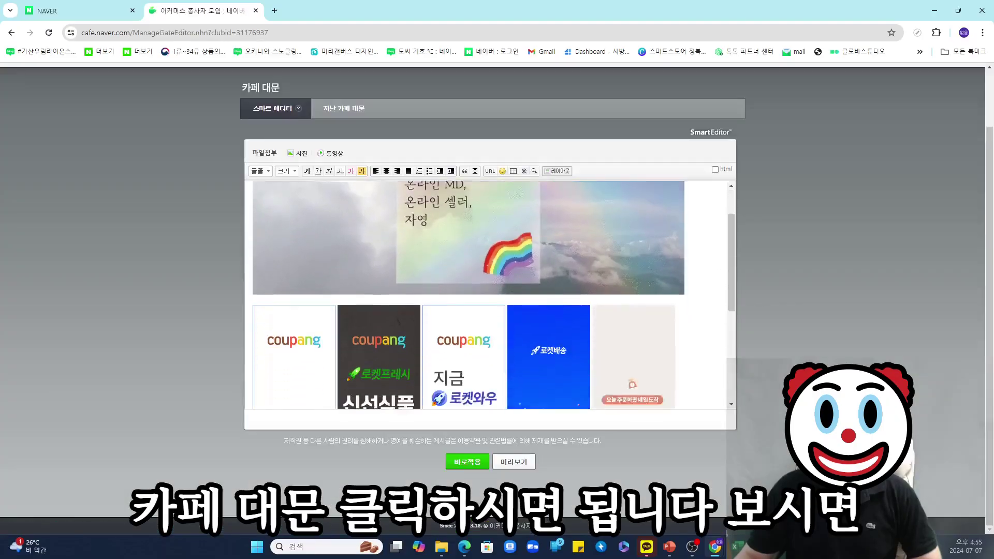
left_click(715, 170)
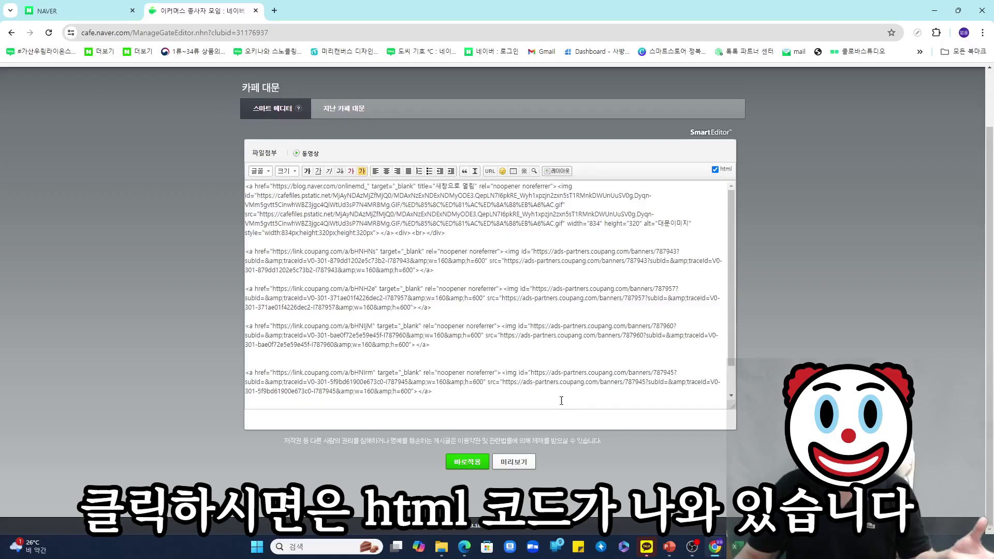
- Switch to the Coupang Partners site and open the 카테고리 배너 page for link creation
mouse_move(715, 551)
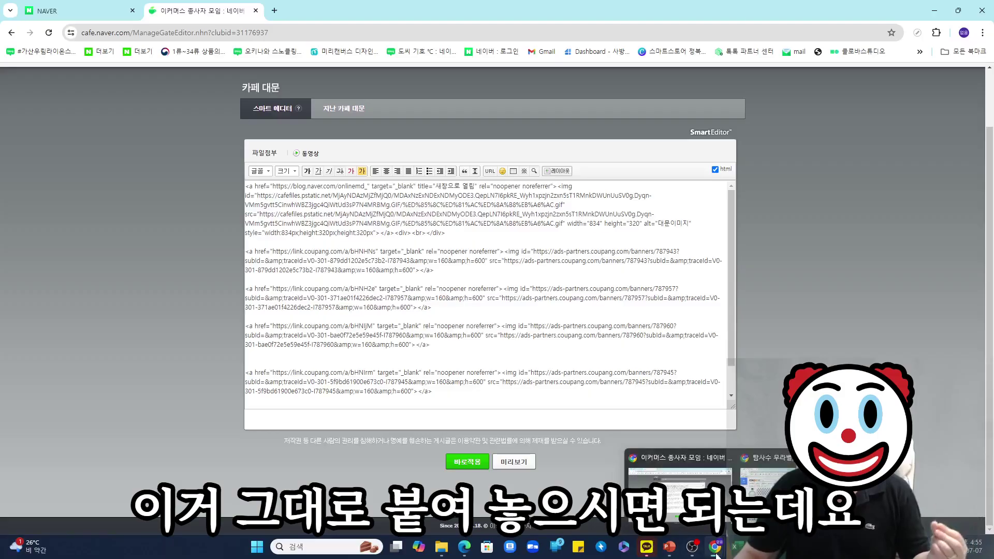
left_click(760, 486)
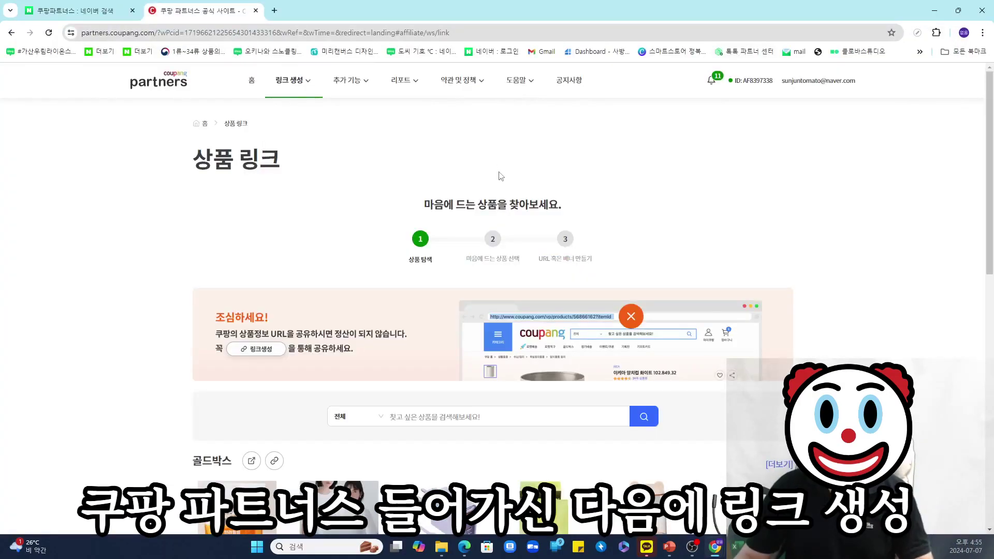
mouse_move(296, 93)
left_click(311, 189)
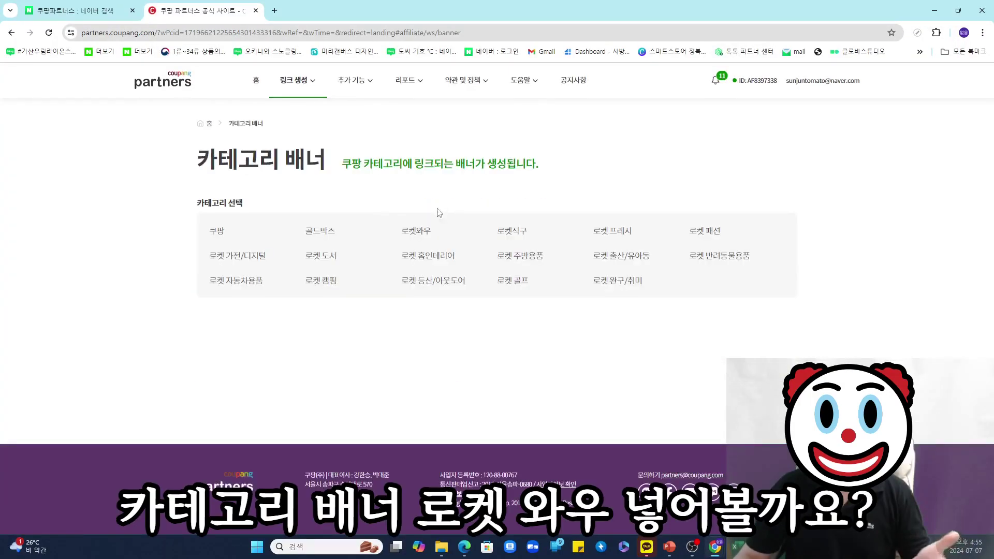
- Generate a 로켓와우 category banner in the 160 x 600 size and copy its HTML tag code
left_click(441, 233)
left_click(558, 207)
left_click(543, 253)
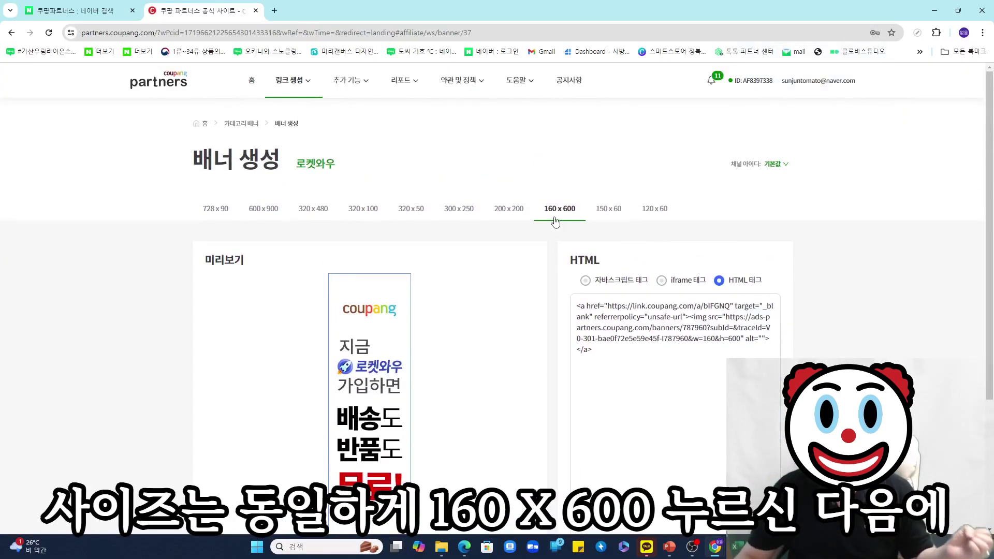
scroll(559, 218, "down", 4)
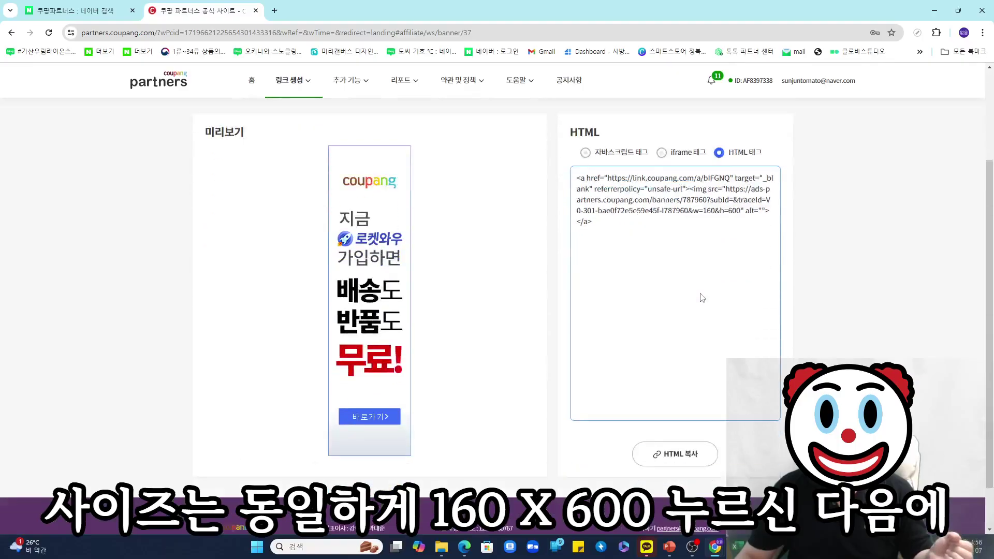
left_click(673, 401)
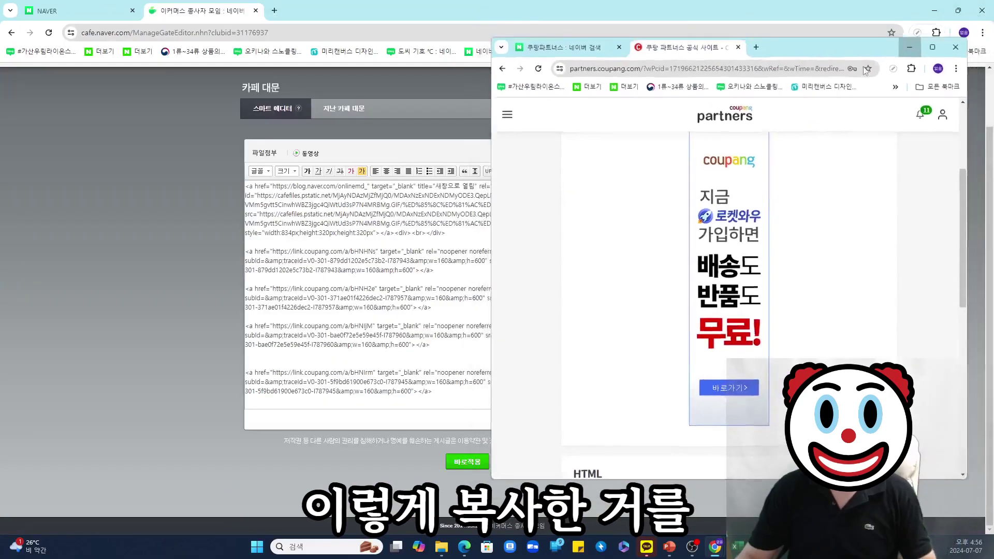
- Paste the copied 로켓와우 banner code below the last banner code in the 카페 대문 HTML and leave HTML mode
left_click(475, 379)
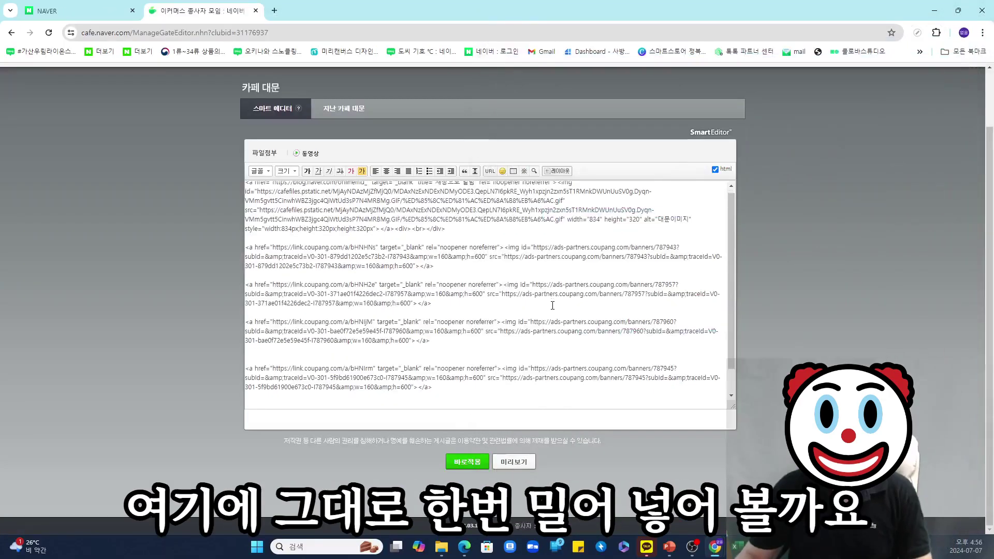
left_click(446, 404)
type("<a href=\"https://link.coupang.com/a/bIFGNQ\" target=\"_blank\" referrerpolicy=\"unsafe-url\"><img src=\"https://ads-partners.coupang.com/banners/787960?subId=&traceId=V0-301-bae0f72e5e59e45f-I787960&w=160&h=600\" alt=\"\"></a>")
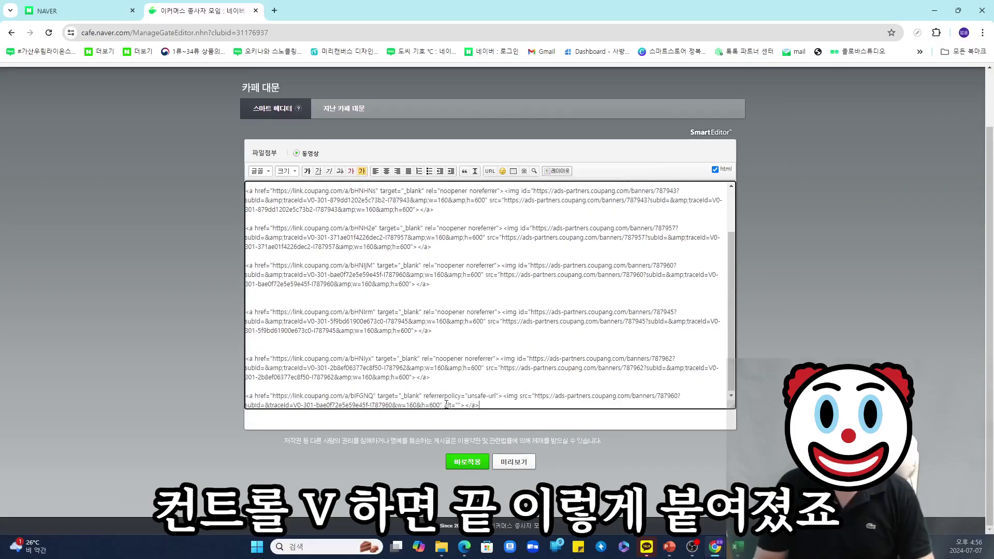
left_click_drag(479, 404, 246, 396)
left_click(466, 462)
key("Return")
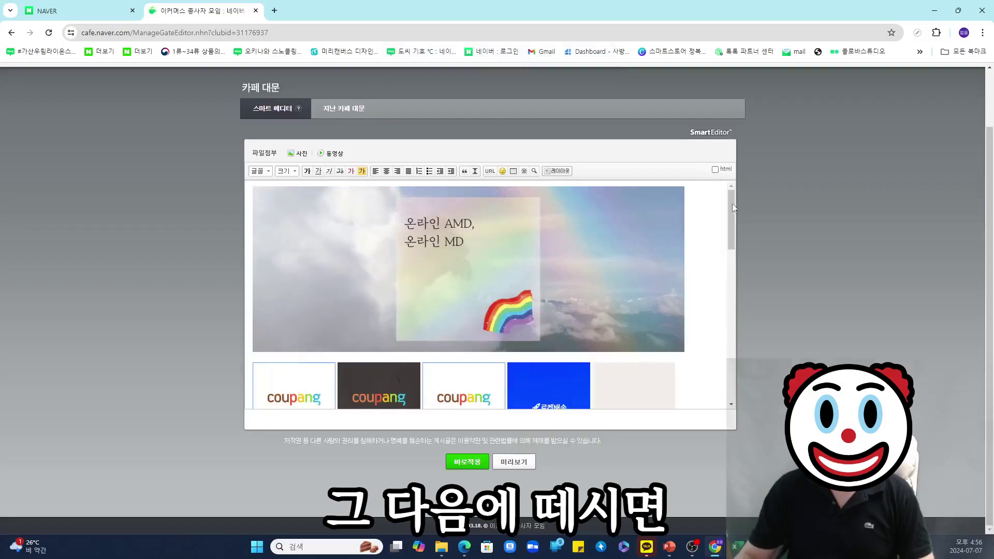
- Examine the added 로켓와우 banner and the row of Coupang banners above it in the 카페 대문 visual editor
scroll(723, 373, "down", 10)
scroll(724, 373, "up", 3)
scroll(723, 372, "down", 1)
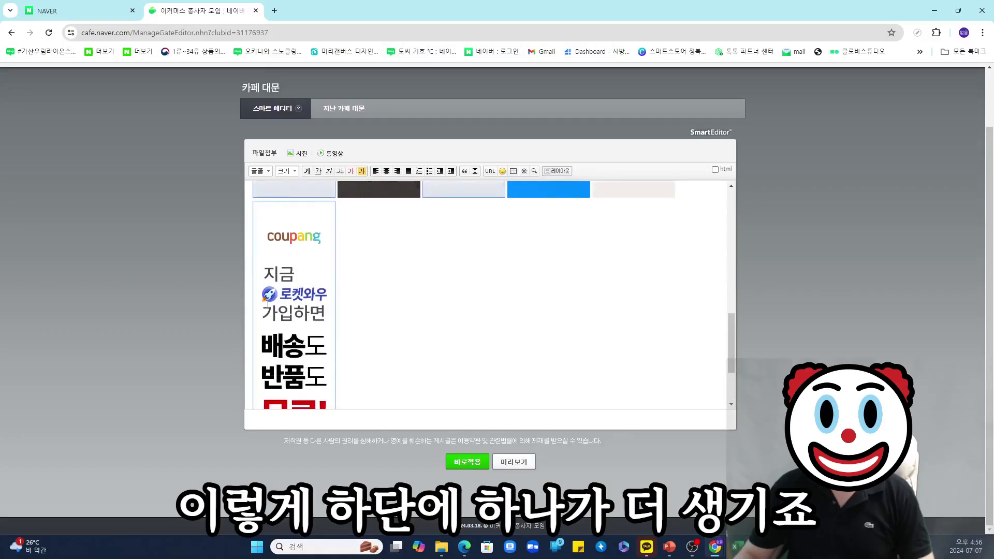
scroll(353, 322, "up", 3)
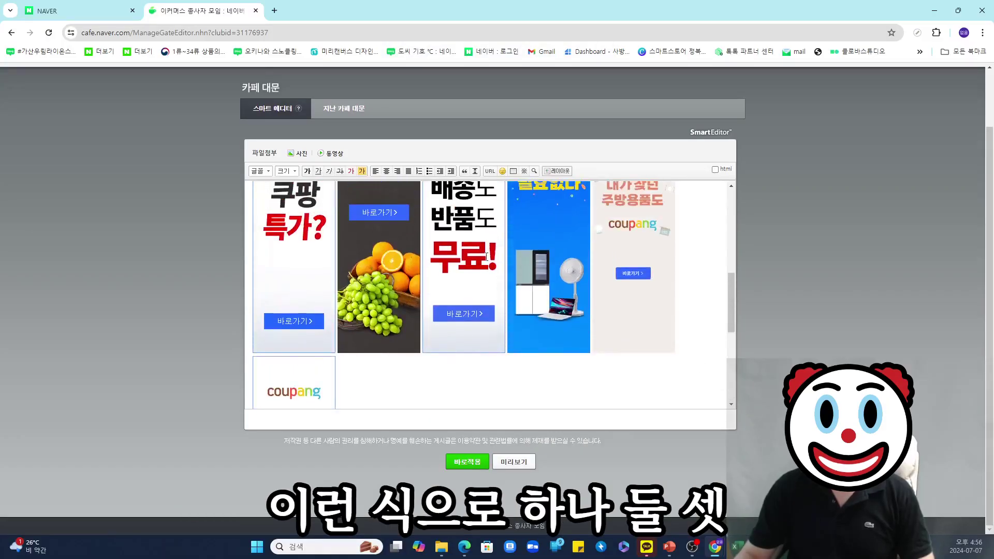
scroll(617, 304, "down", 3)
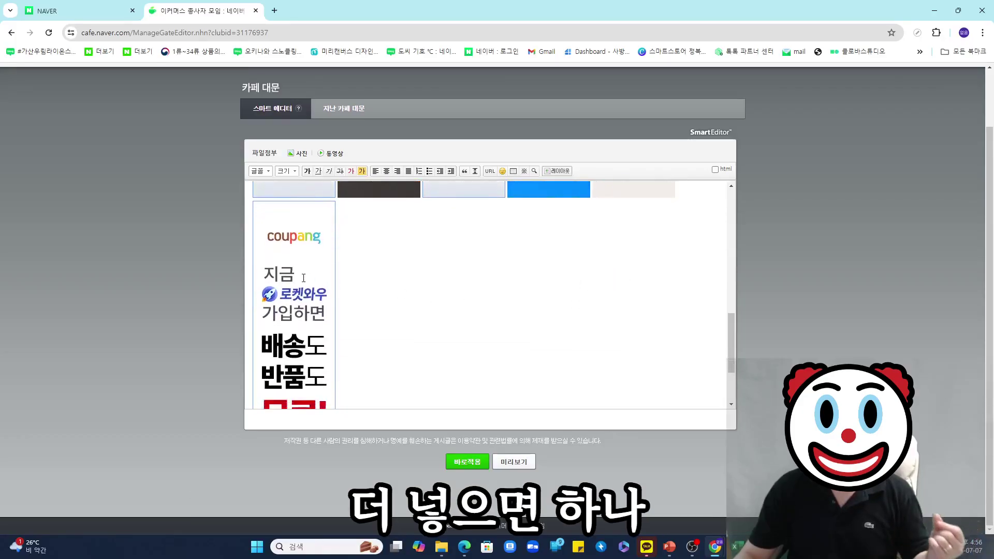
scroll(623, 303, "up", 3)
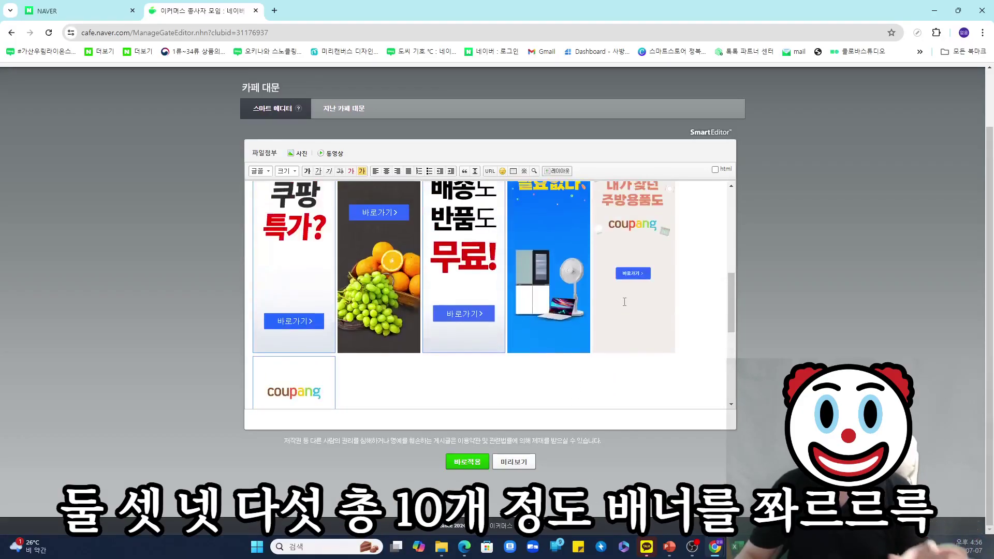
scroll(632, 295, "down", 4)
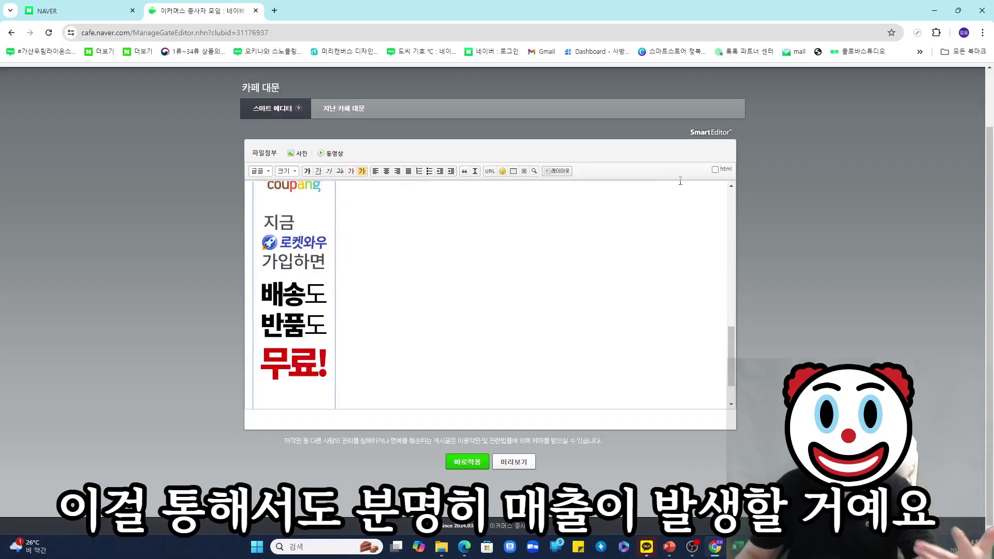
- Delete the added 로켓와우 banner code from the 카페 대문 HTML and apply the gate page right away
left_click(715, 169)
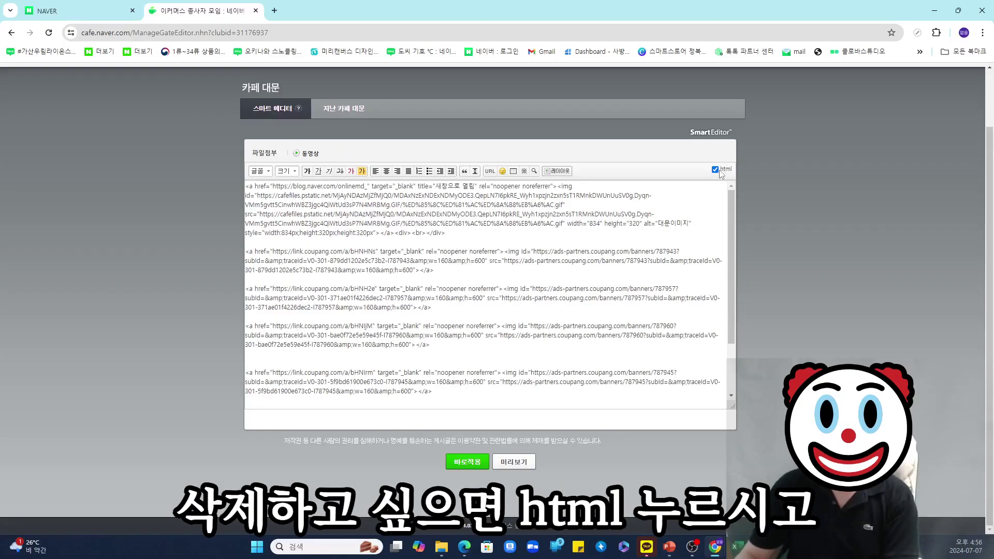
scroll(486, 310, "down", 2)
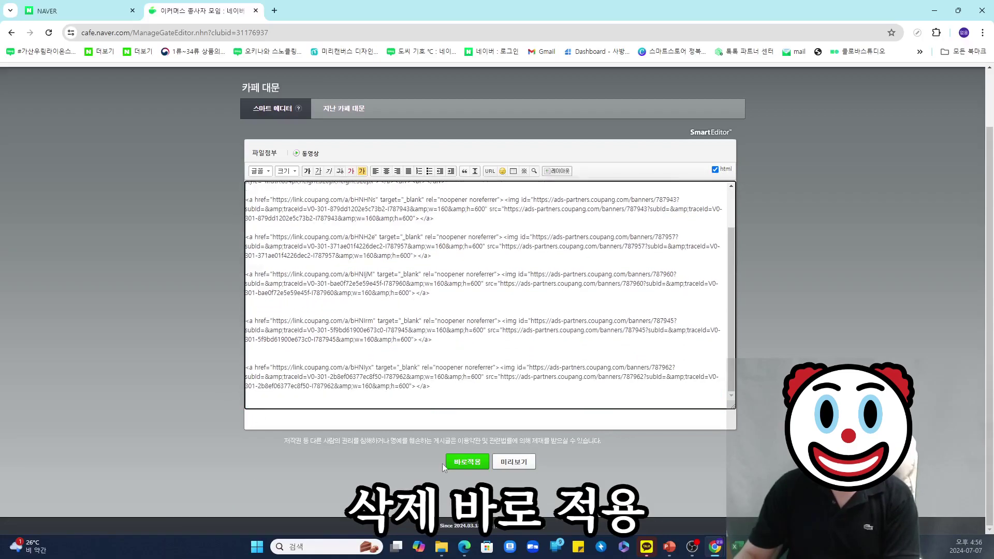
left_click(455, 461)
left_click(585, 95)
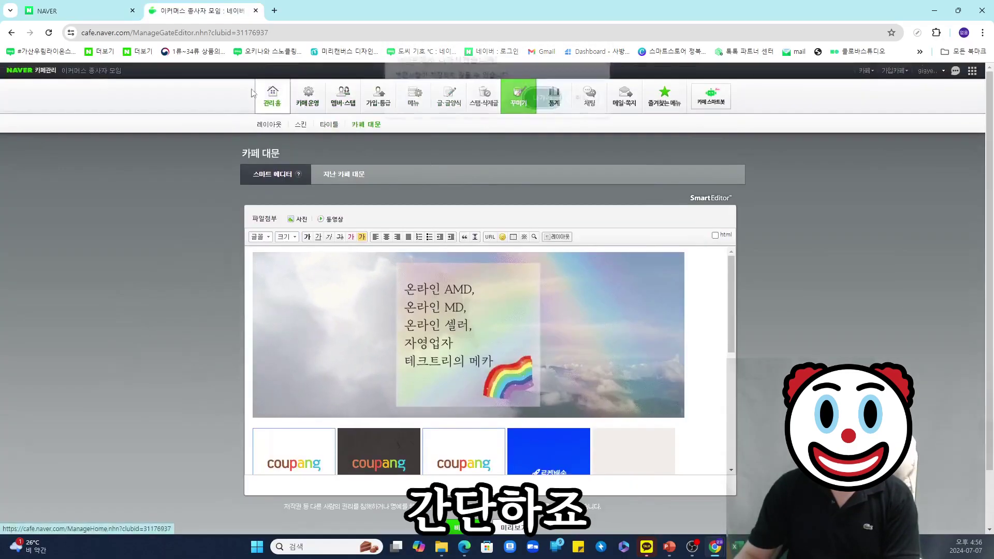
- Look over the Coupang banners on the 이커머스 종사자 모임 café home page, then switch to the presentation slides
left_click(515, 96)
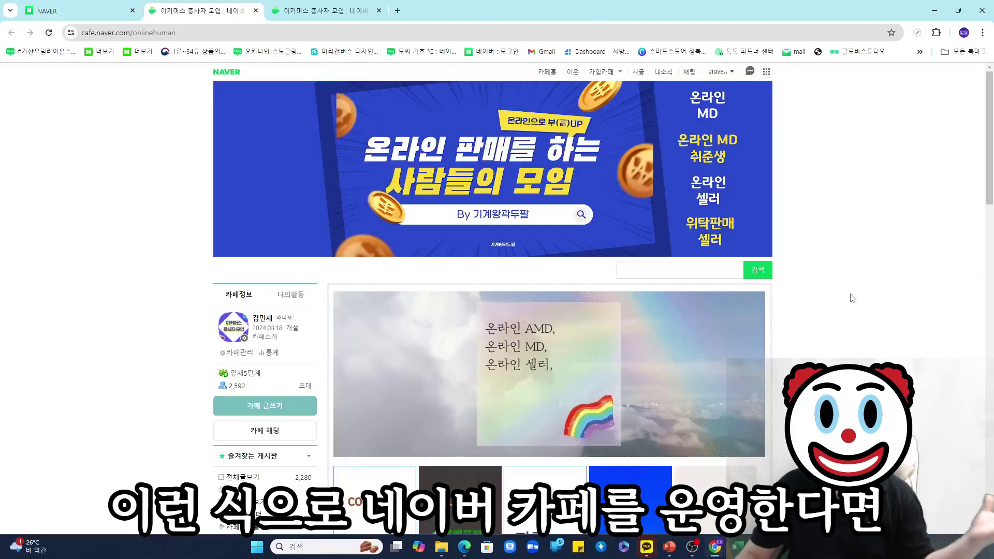
scroll(854, 300, "down", 5)
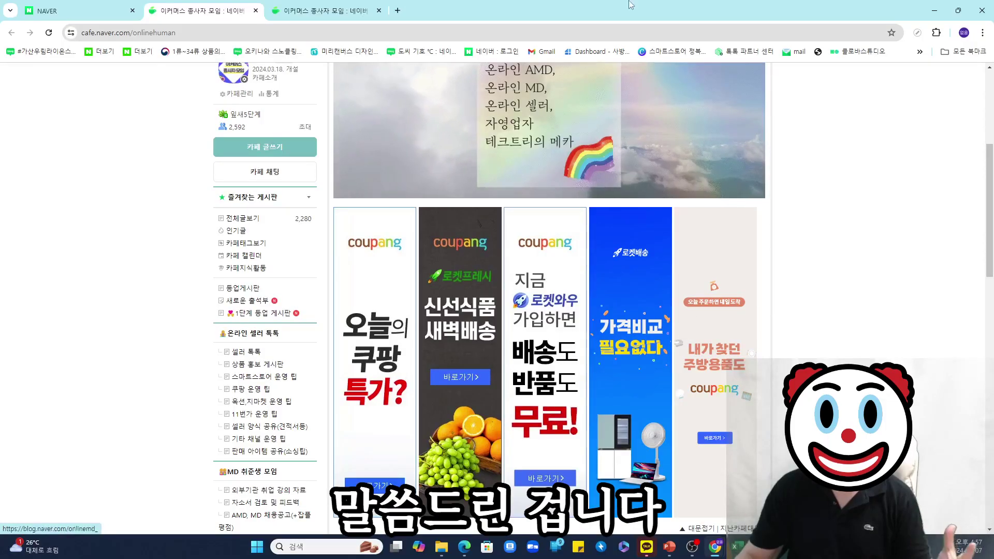
key("alt+Tab")
left_click(59, 56)
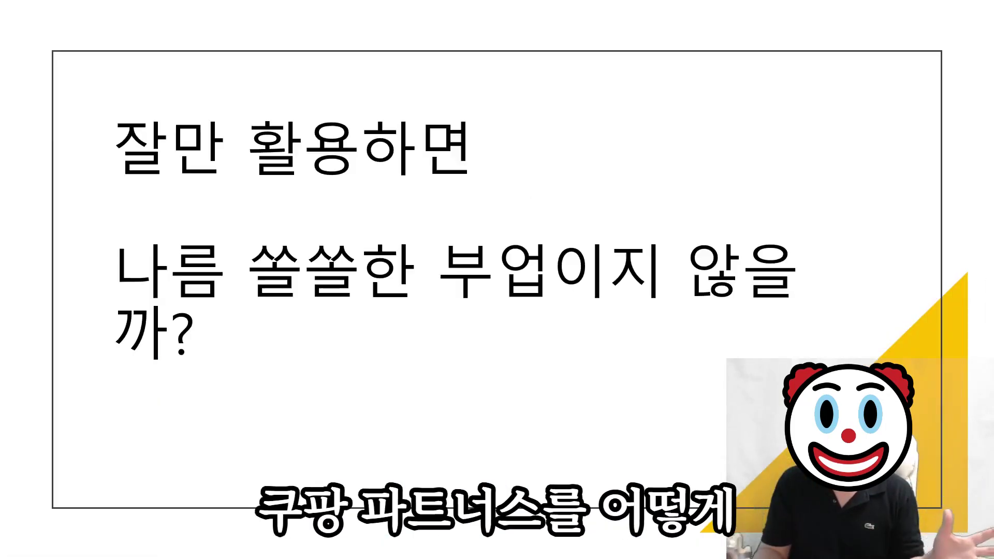